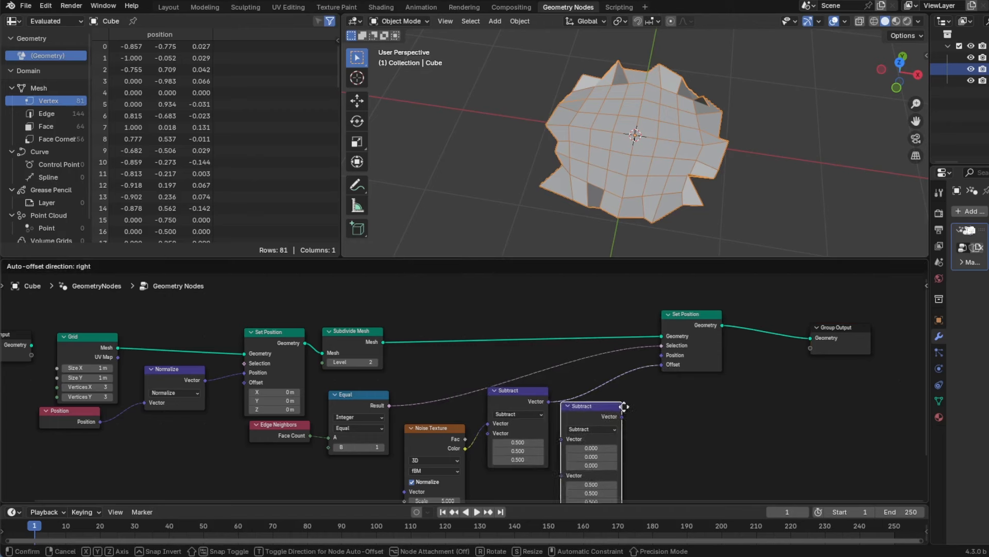
- Insert the duplicated vector math node before the Set Position offset and make it Multiply by 0.3, 0.3 and 0
left_click(623, 379)
left_click(624, 394)
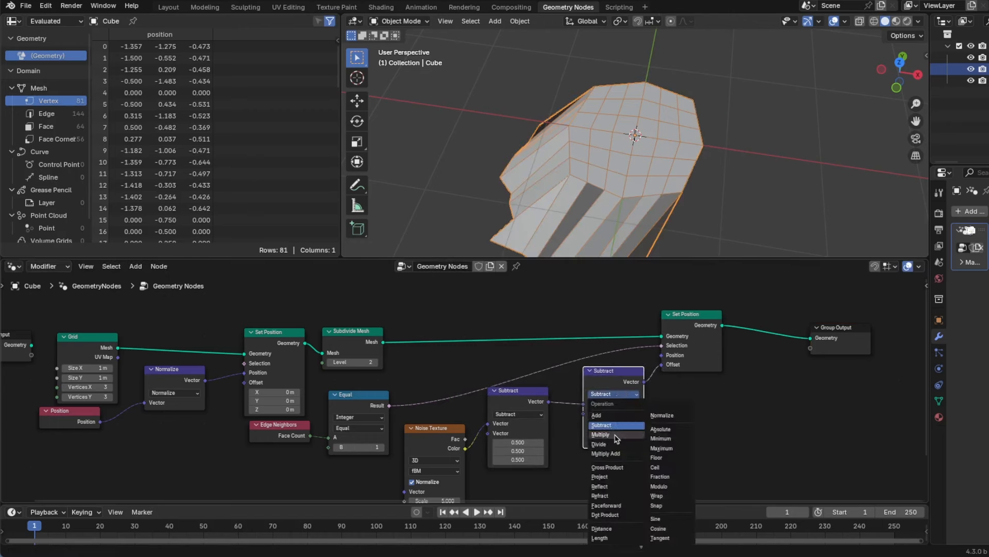
left_click(601, 434)
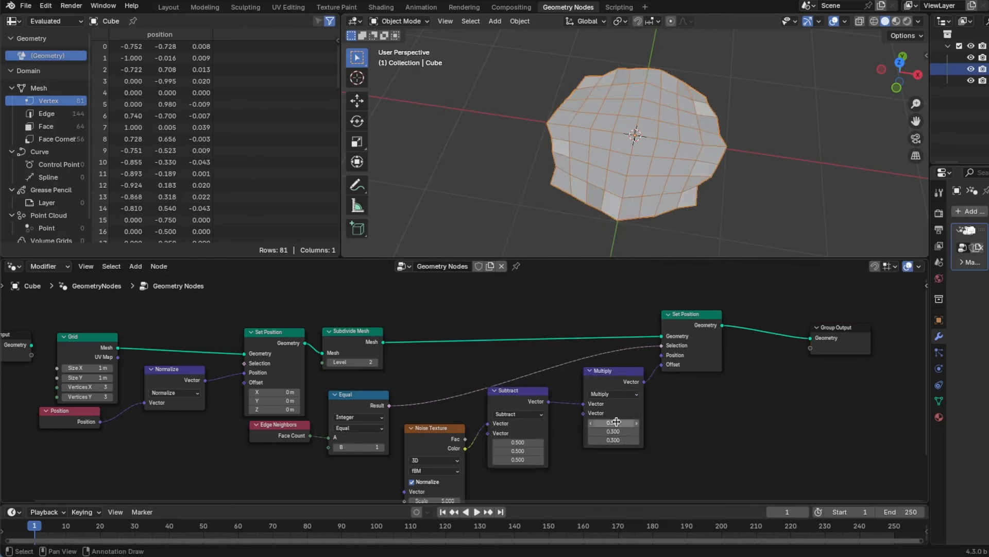
left_click_drag(615, 423, 617, 432)
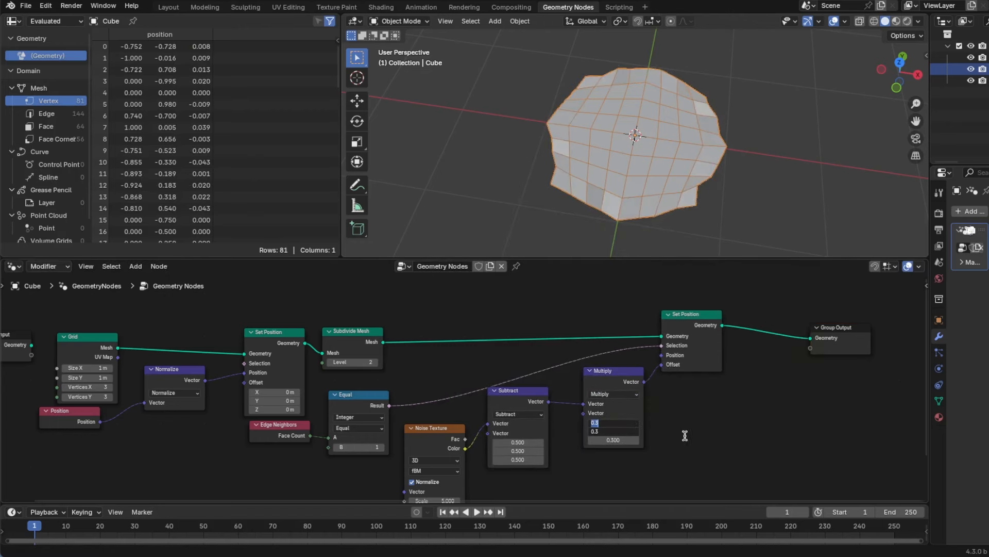
key("Tab")
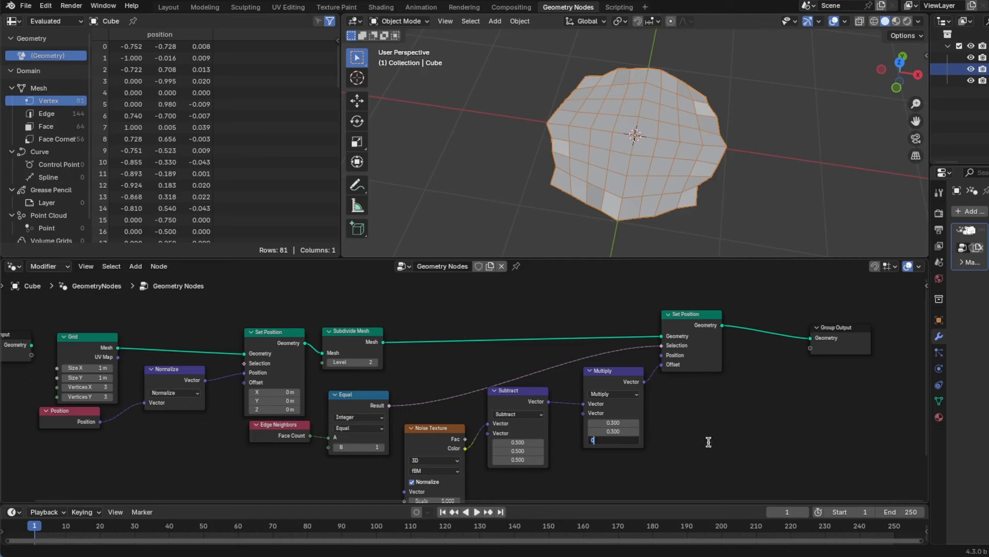
type("0")
key("Return")
- Set the Noise Texture scale to 5.1 and insert a vector math node set to Scale between Multiply and the Set Position offset
mouse_move(663, 234)
middle_mouse_down()
mouse_move(658, 144)
mouse_move(698, 211)
mouse_move(691, 247)
mouse_move(664, 251)
middle_mouse_up()
middle_click_drag(579, 478, 593, 451)
left_click_drag(436, 467, 436, 465)
key("shift+d")
left_click(633, 363)
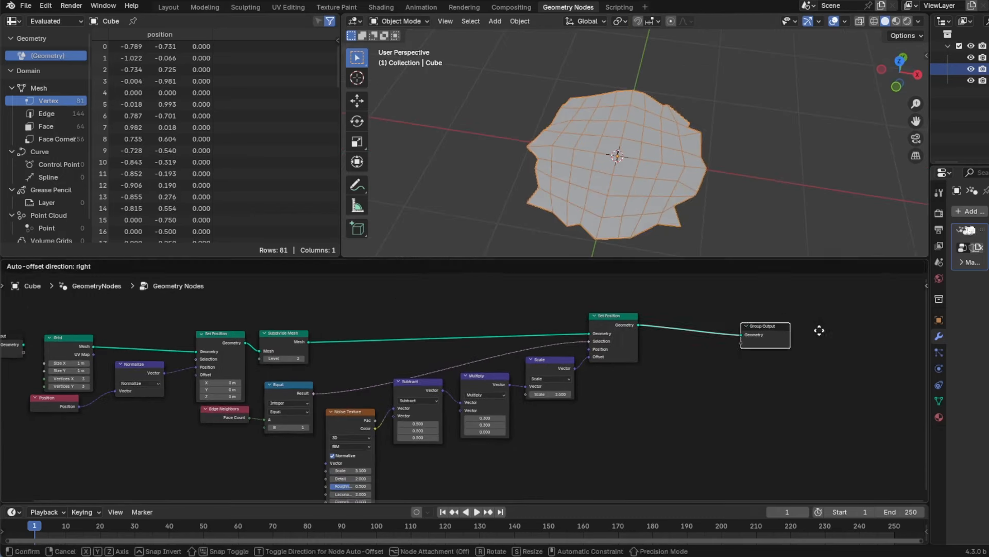
left_click(757, 332)
- Try to make the mesh outline more irregular with Transform Geometry and Random Value nodes
key("shift+a")
mouse_move(771, 323)
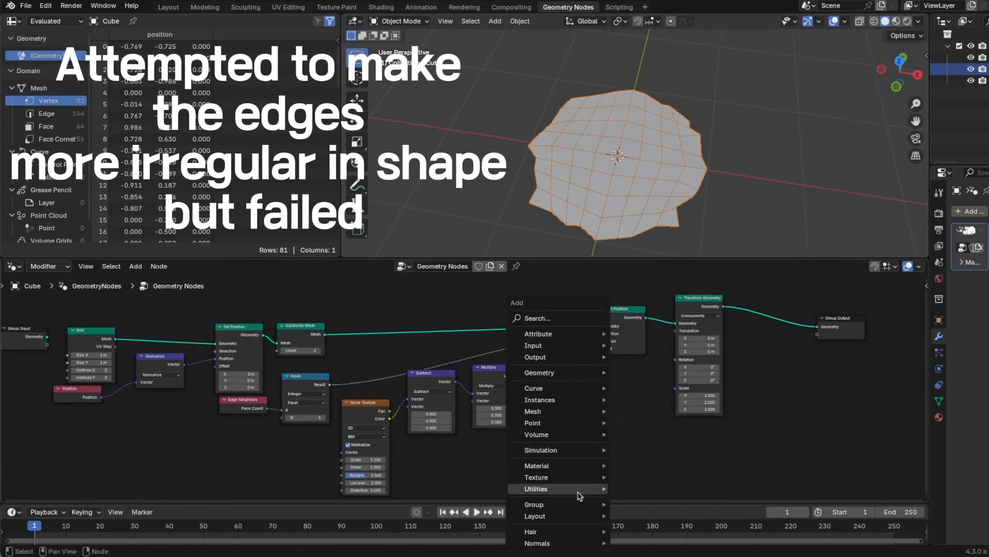
left_click(633, 536)
key("shift+a")
mouse_move(665, 438)
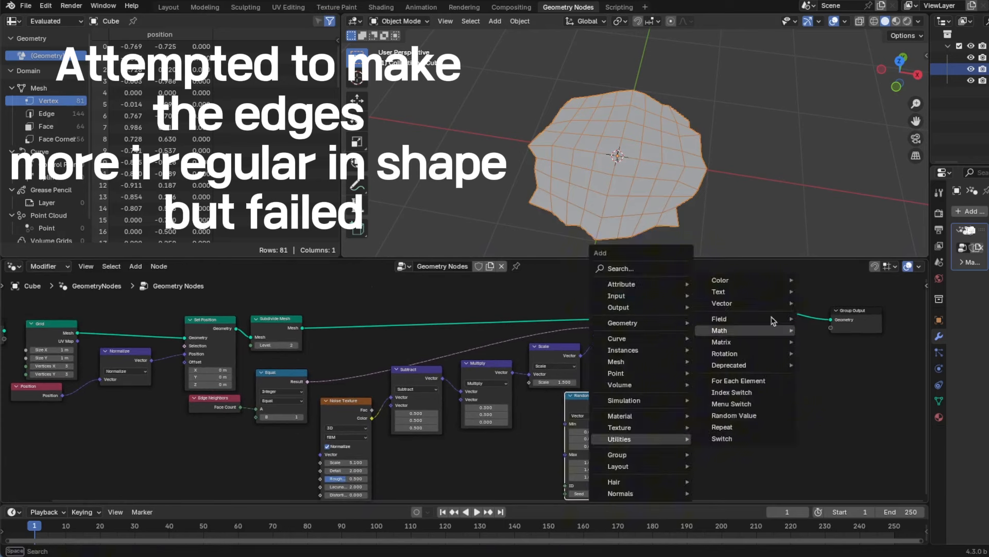
left_click(773, 328)
key("x")
left_click(348, 406)
key("shift+d")
key("x")
scroll(616, 427, "down", 1)
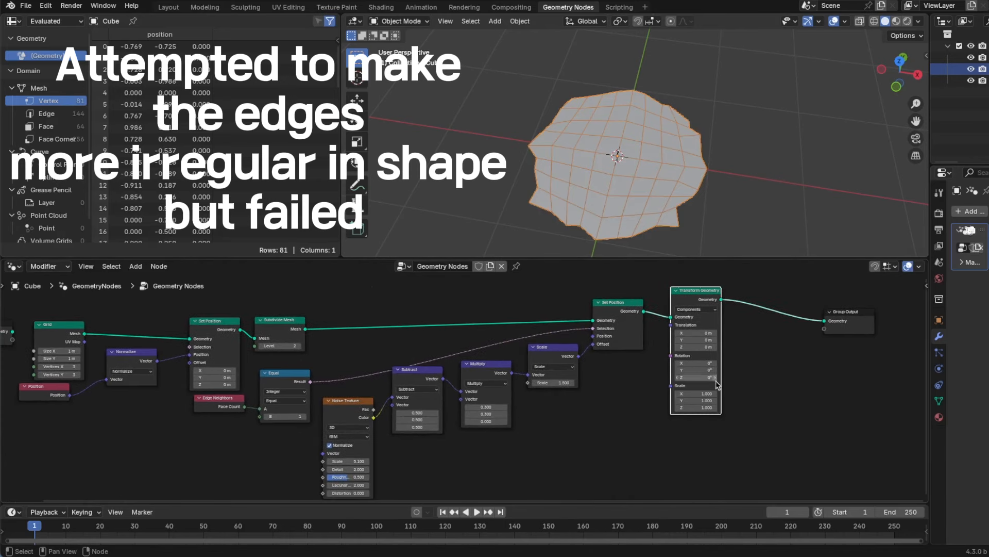
- Insert an Extrude Mesh node between the last Set Position and the Group Output with an offset scale of 0.1
key("shift+a")
mouse_move(690, 279)
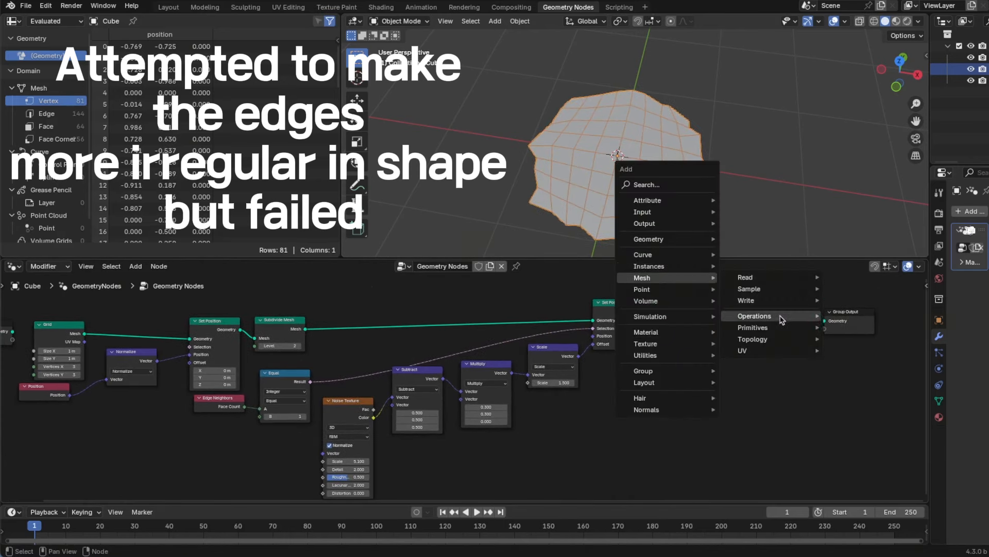
mouse_move(778, 319)
left_click(850, 354)
left_click(667, 300)
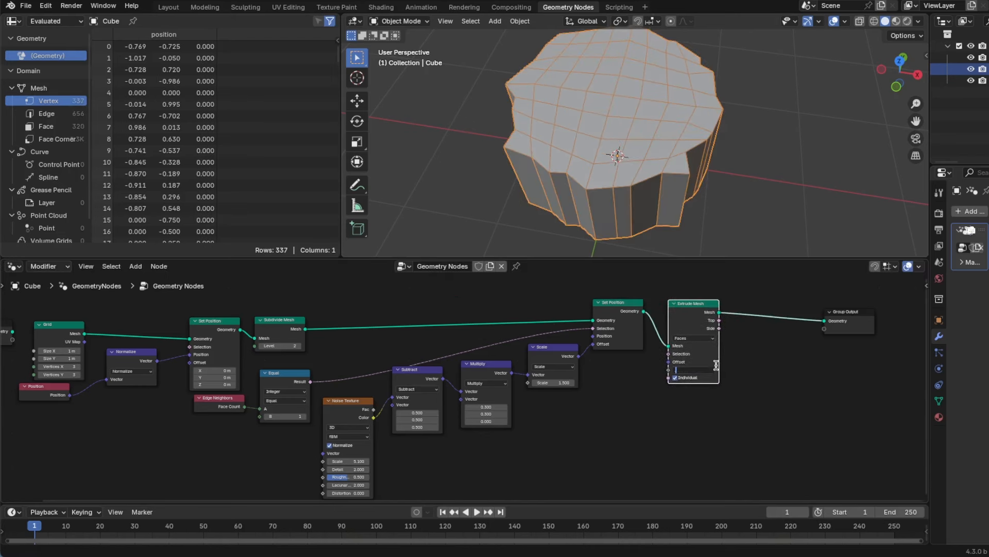
key("Return")
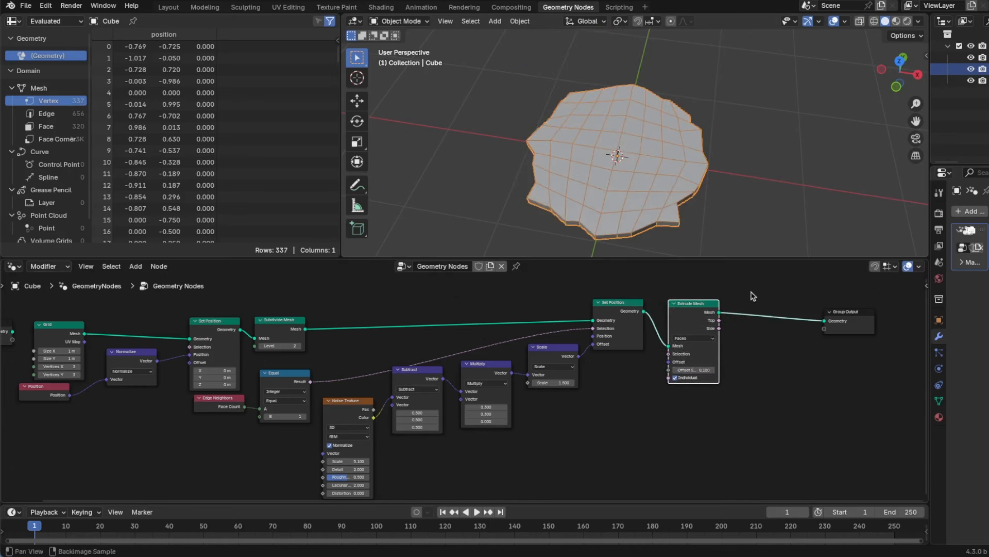
mouse_move(683, 218)
left_mouse_down("alt")
mouse_move(704, 171)
mouse_move(675, 200)
mouse_move(678, 215)
left_mouse_up("alt")
- Turn off Individual on Extrude Mesh and add a Scale Elements node after it, selecting the Top faces with scale 0.9
left_click_drag(743, 374, 732, 391, "ctrl+alt")
key("shift+a")
mouse_move(744, 364)
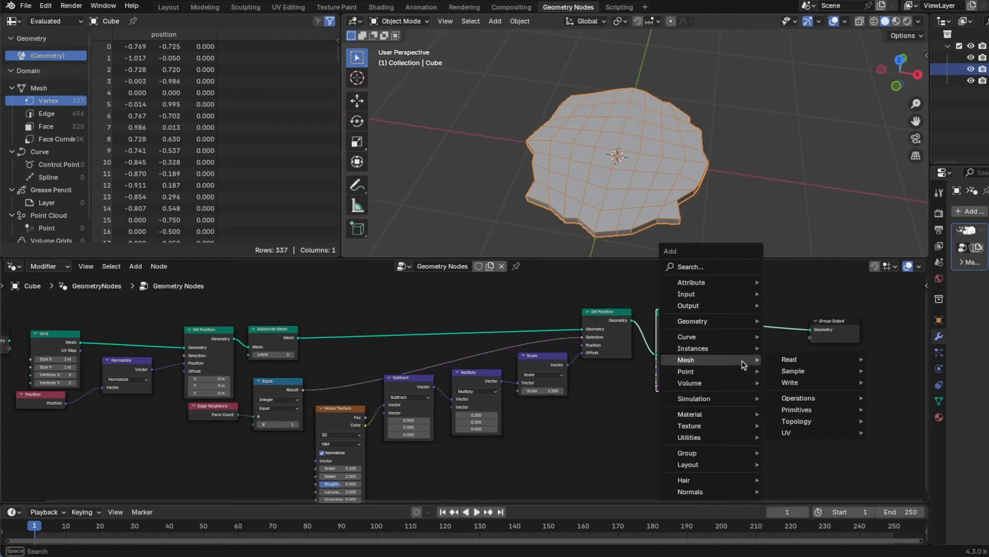
mouse_move(799, 397)
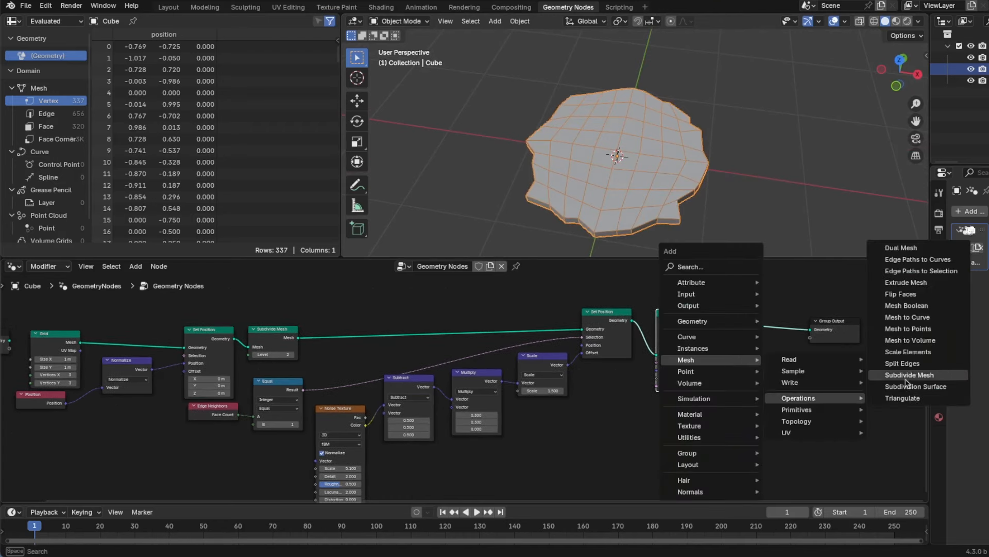
left_click(907, 354)
left_click(733, 306)
left_click_drag(708, 328, 729, 347)
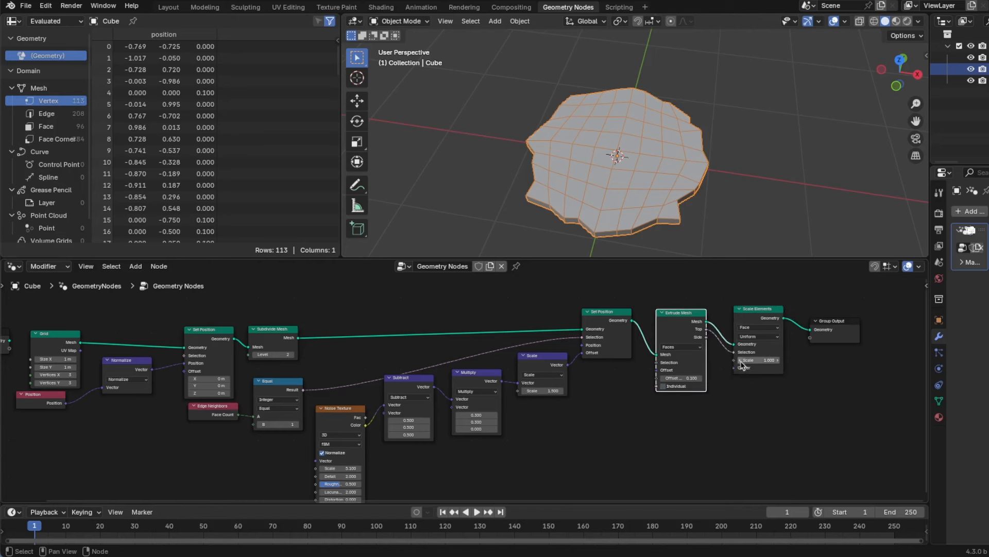
left_click(742, 360)
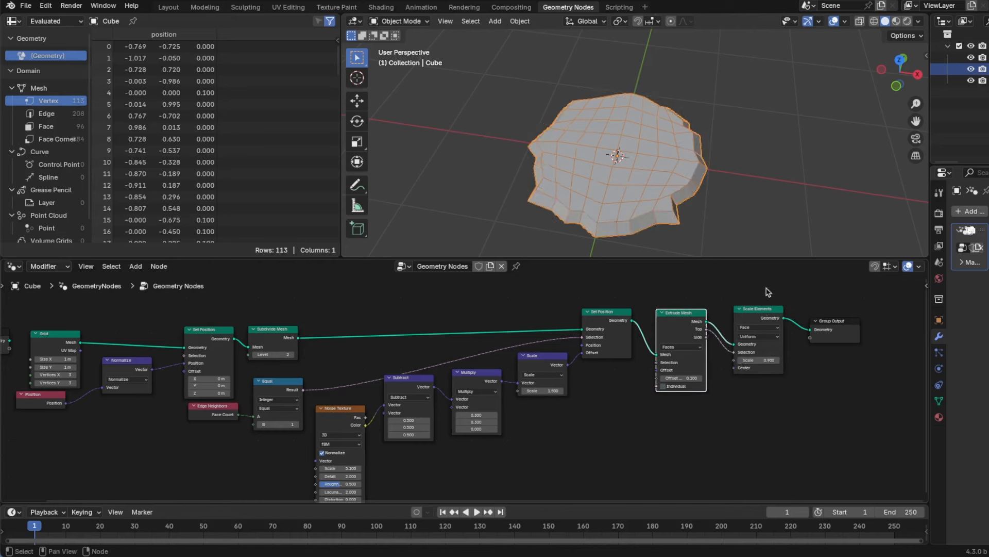
middle_click_drag(684, 218, 683, 255)
- Insert a Subdivision Surface node between Scale Elements and the Group Output, moving the output node away to make room
scroll(745, 434, "down", 2)
middle_click_drag(745, 434, 699, 438)
left_click_drag(791, 341, 918, 345)
middle_click_drag(774, 382, 776, 391, "ctrl")
left_click(776, 392)
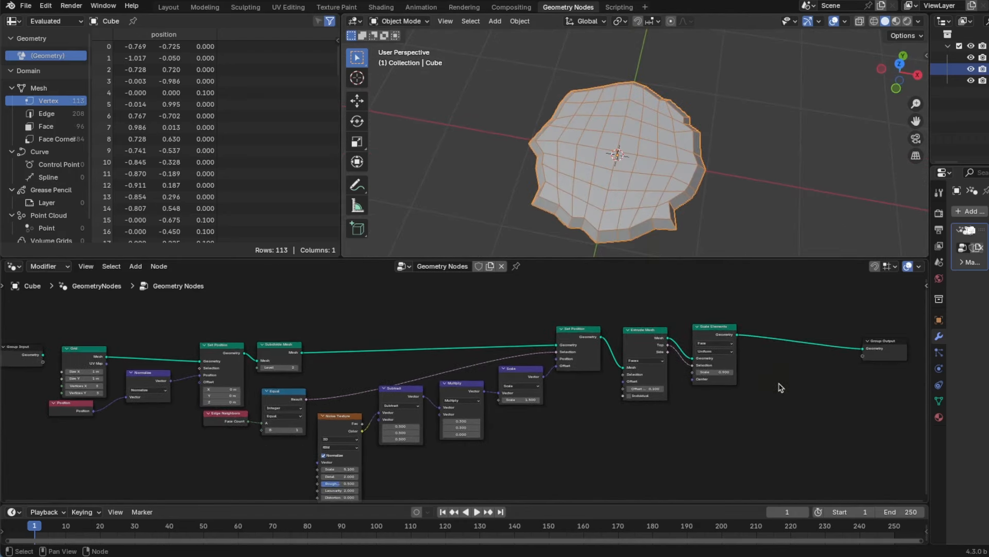
key("shift+a")
mouse_move(776, 384)
mouse_move(845, 418)
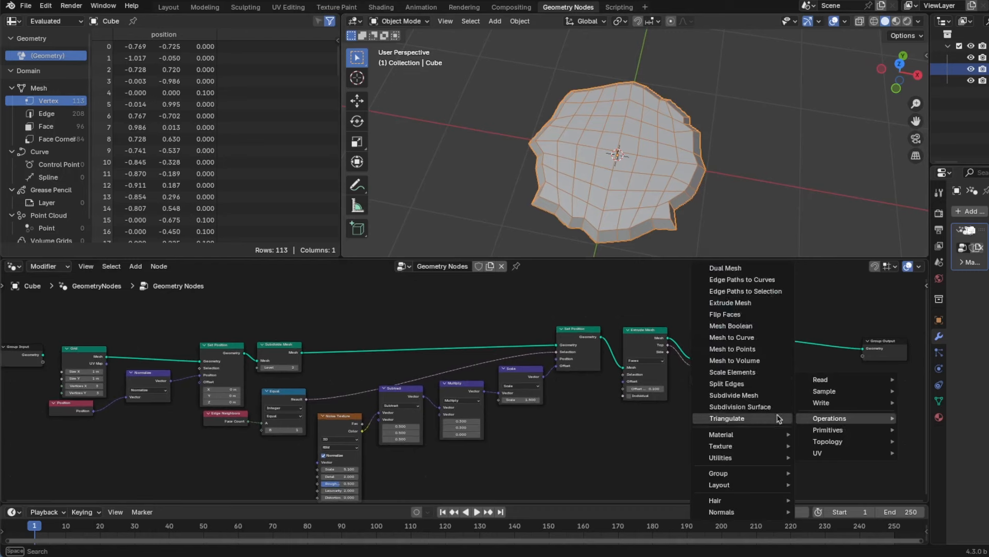
left_click(766, 410)
left_click(771, 328)
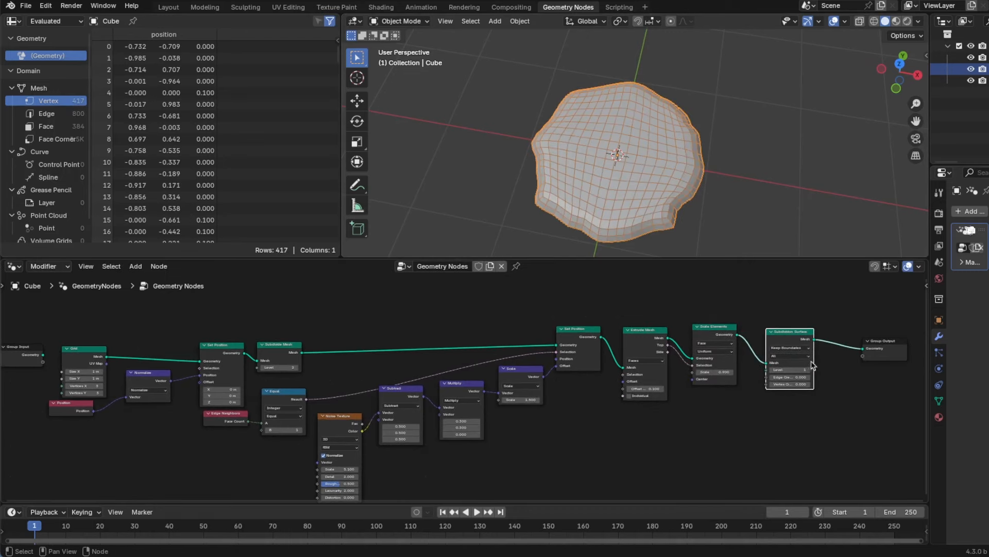
middle_click_drag(708, 196, 676, 173)
- Insert a Join Geometry node after Subdivision Surface and also feed it the geometry from the last Set Position node
middle_click_drag(799, 419, 716, 435)
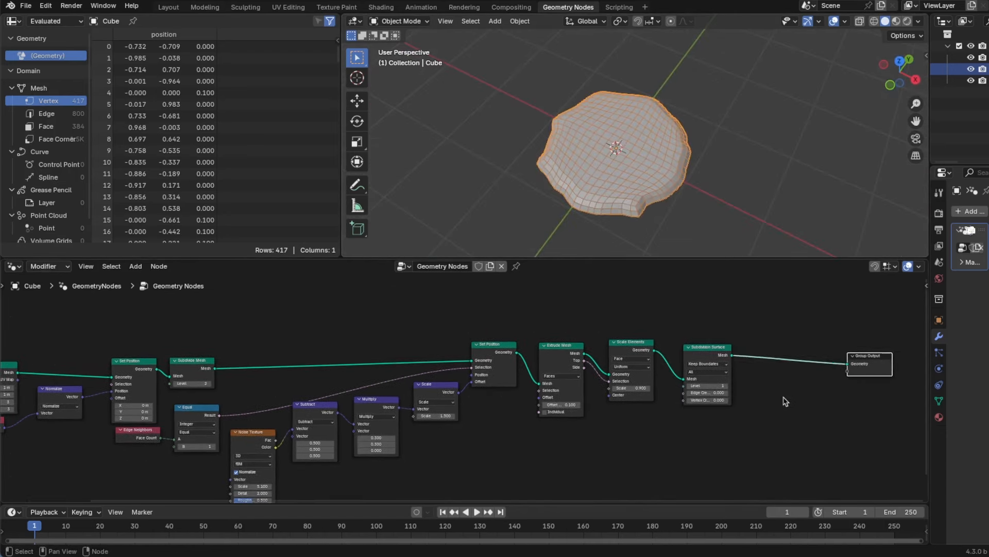
key("shift+a")
mouse_move(772, 355)
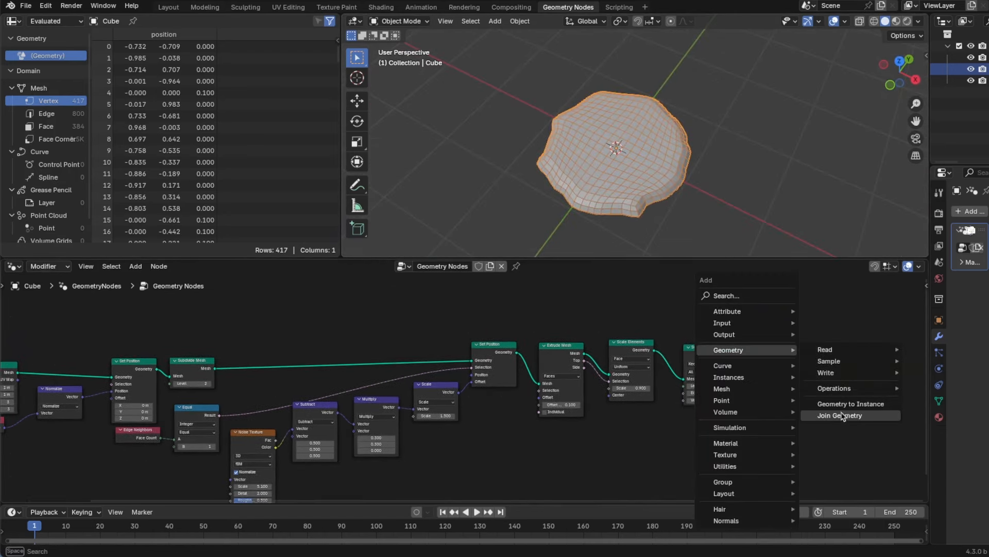
left_click(840, 447)
left_click(784, 361)
scroll(572, 381, "up", 3)
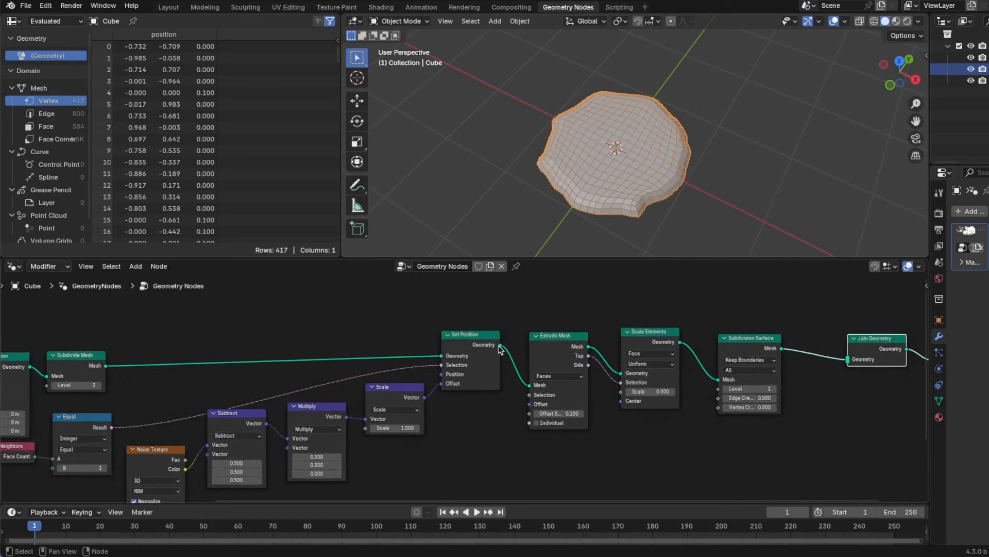
left_click_drag(500, 346, 848, 359)
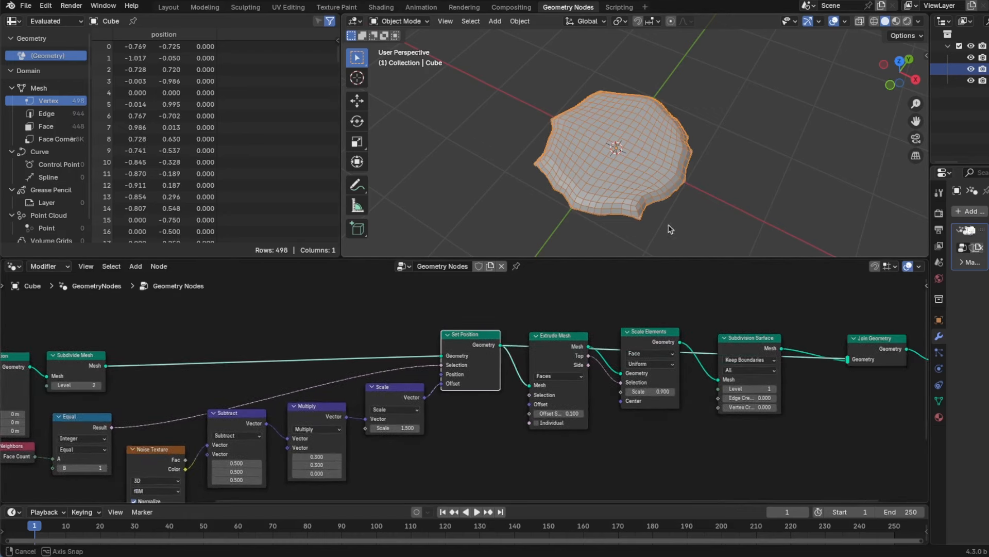
mouse_move(670, 229)
middle_mouse_down()
mouse_move(667, 255)
mouse_move(661, 91)
mouse_move(669, 247)
middle_mouse_up()
- Rearrange the nodes so Scale Elements feeds Join Geometry directly and Subdivision Surface follows the join
left_click_drag(558, 336, 559, 362)
left_click_drag(652, 332, 653, 369)
left_click_drag(758, 338, 749, 365)
left_click_drag(859, 341, 772, 326)
left_click_drag(742, 364, 881, 323)
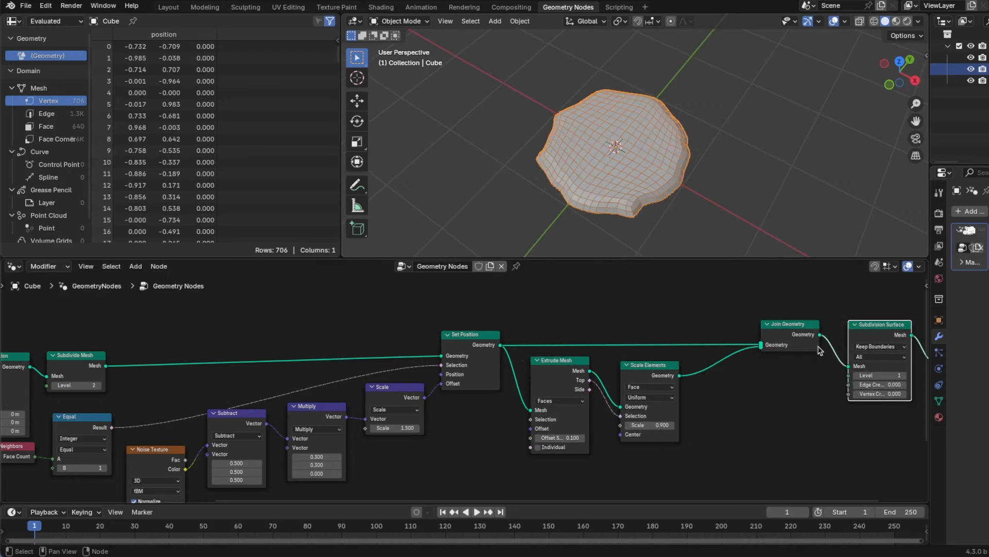
left_click_drag(808, 340, 778, 363)
left_click_drag(888, 330, 836, 331)
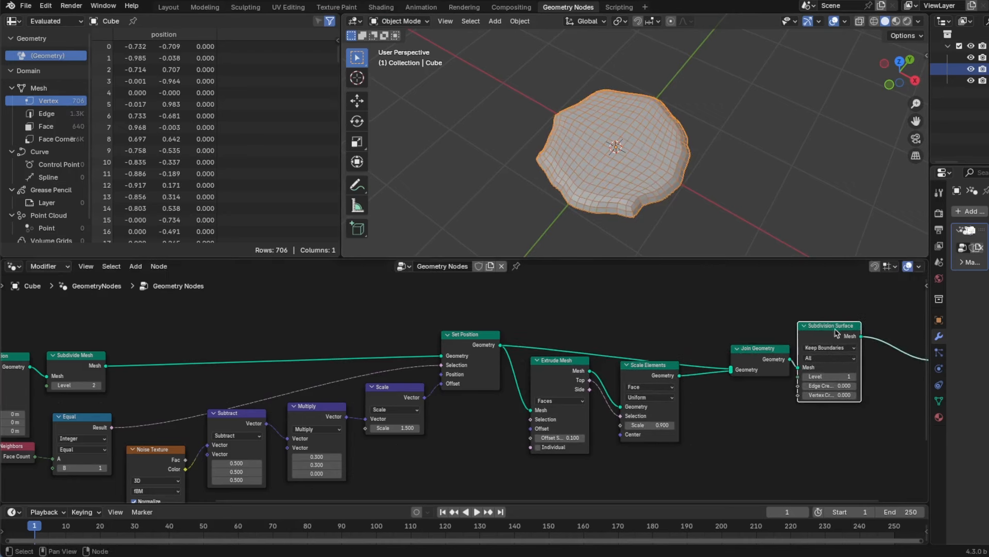
- Insert a second Join Geometry node between Subdivision Surface and the Group Output
middle_click_drag(840, 346, 873, 440, "ctrl")
middle_click_drag(876, 373, 789, 361)
left_click_drag(783, 355, 867, 354)
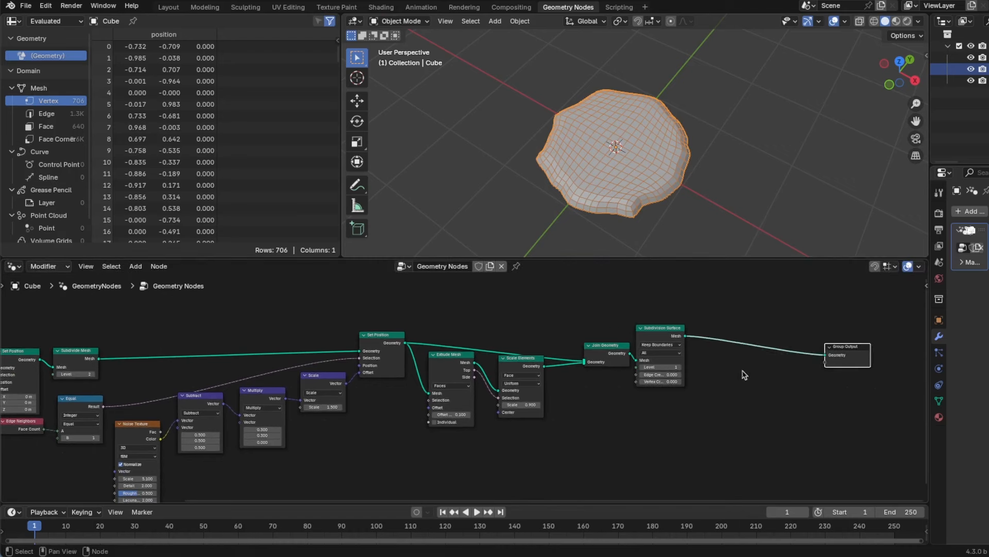
key("shift+d")
left_click(760, 346)
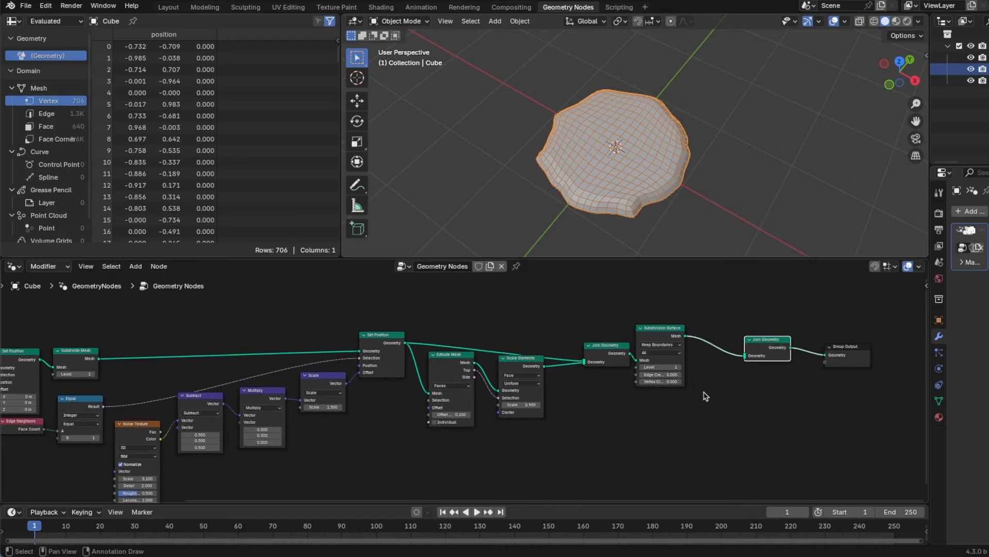
- Add a UV Sphere node and connect its mesh to the second Join Geometry node
scroll(654, 410, "down", 1)
middle_click_drag(654, 411, 744, 408)
scroll(685, 419, "down", 1)
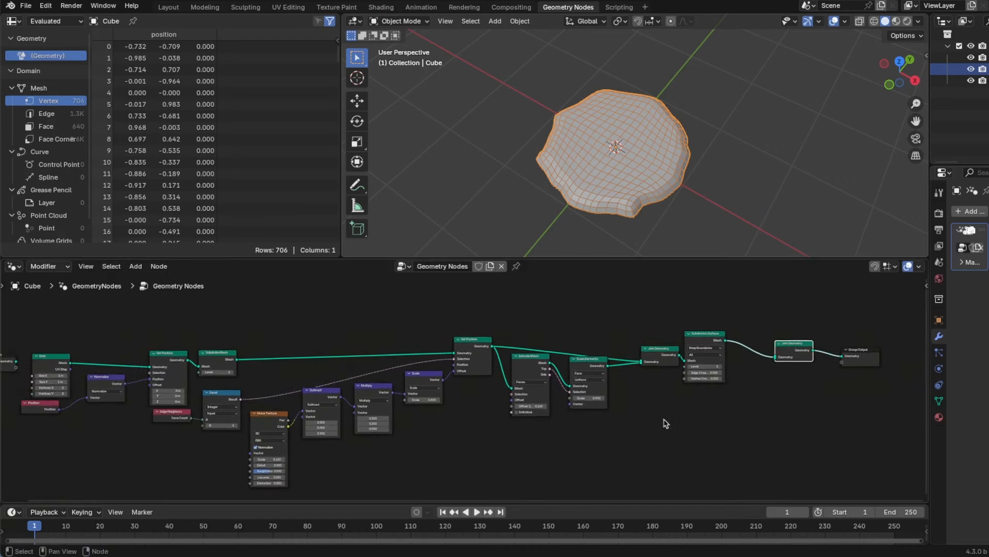
mouse_move(662, 424)
middle_mouse_down()
mouse_move(704, 423)
mouse_move(667, 417)
middle_mouse_up()
scroll(708, 420, "up", 1)
scroll(681, 422, "up", 1)
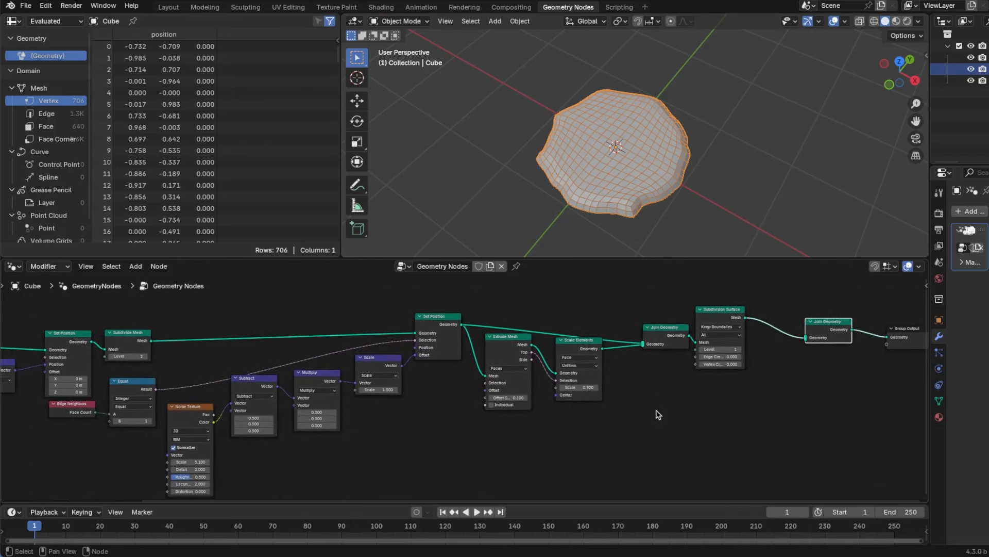
key("shift+a")
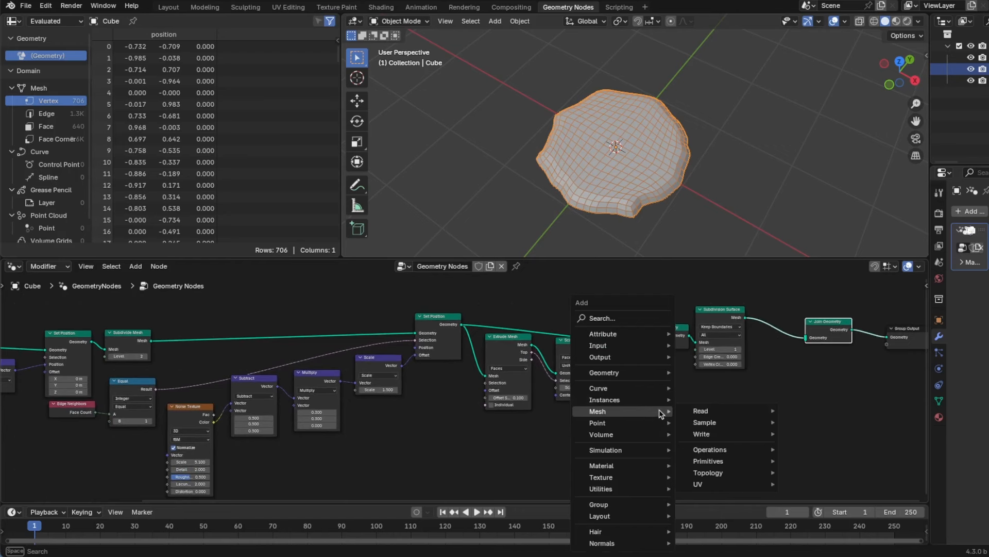
mouse_move(740, 454)
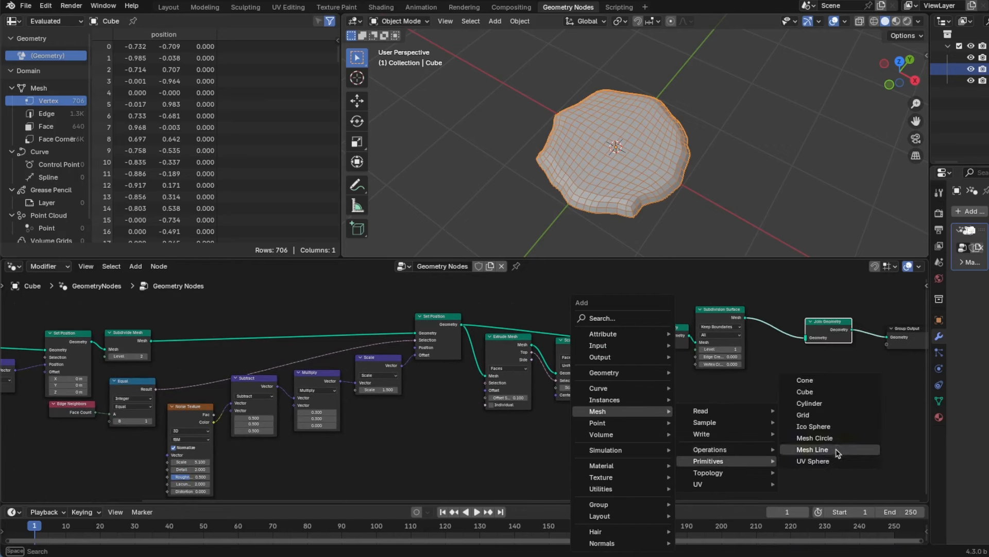
left_click(839, 466)
left_click(603, 404)
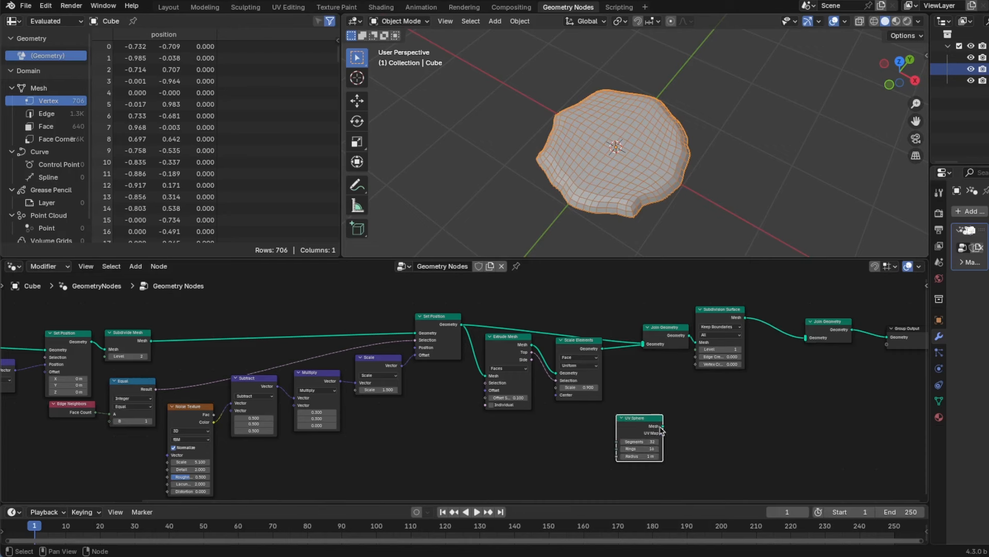
left_click_drag(662, 426, 802, 352)
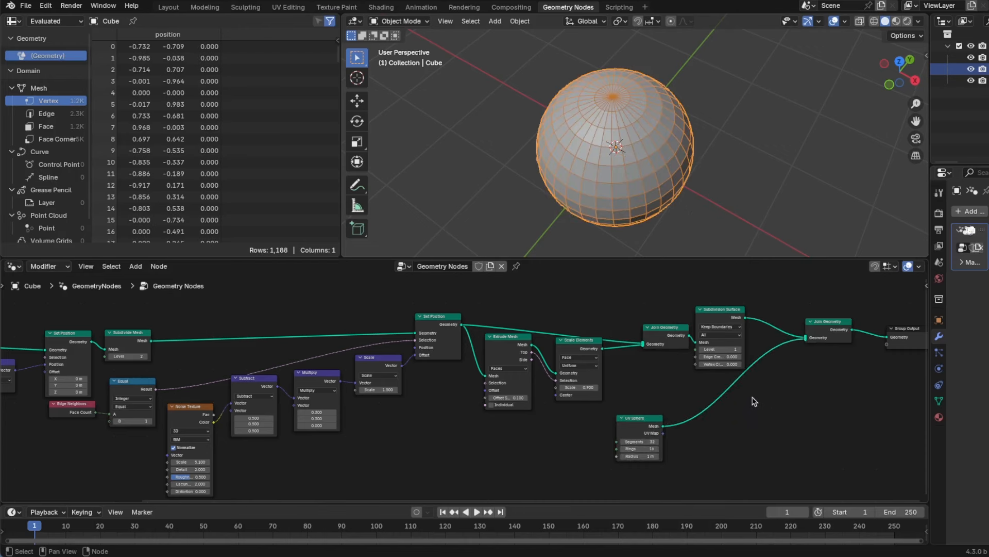
- Insert a Transform Geometry node between the UV Sphere and the second Join Geometry node
key("shift+a")
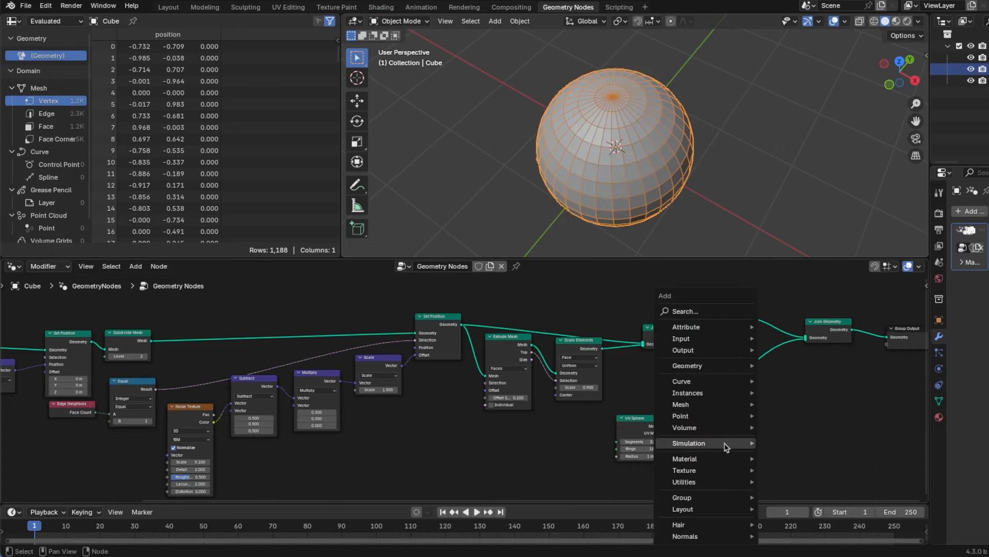
mouse_move(729, 365)
mouse_move(794, 405)
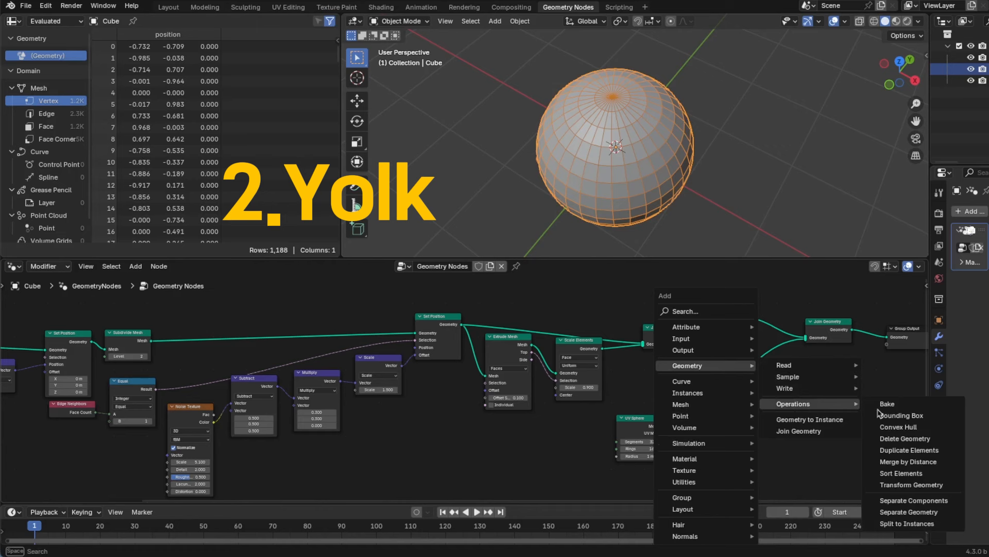
left_click(915, 486)
left_click(678, 386)
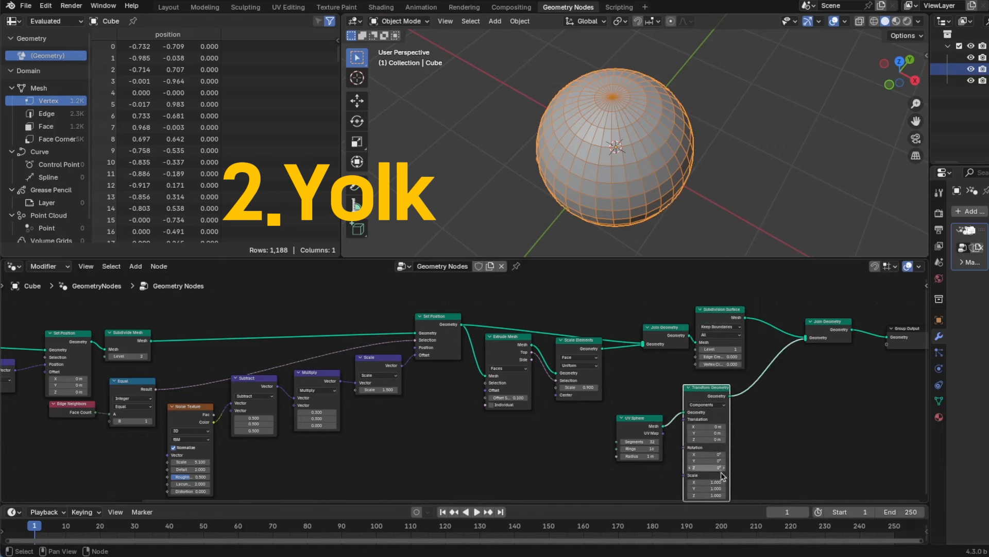
- Shrink the yolk sphere by setting the Transform Geometry scale to 0.37 on all three axes
left_click_drag(712, 482, 713, 495)
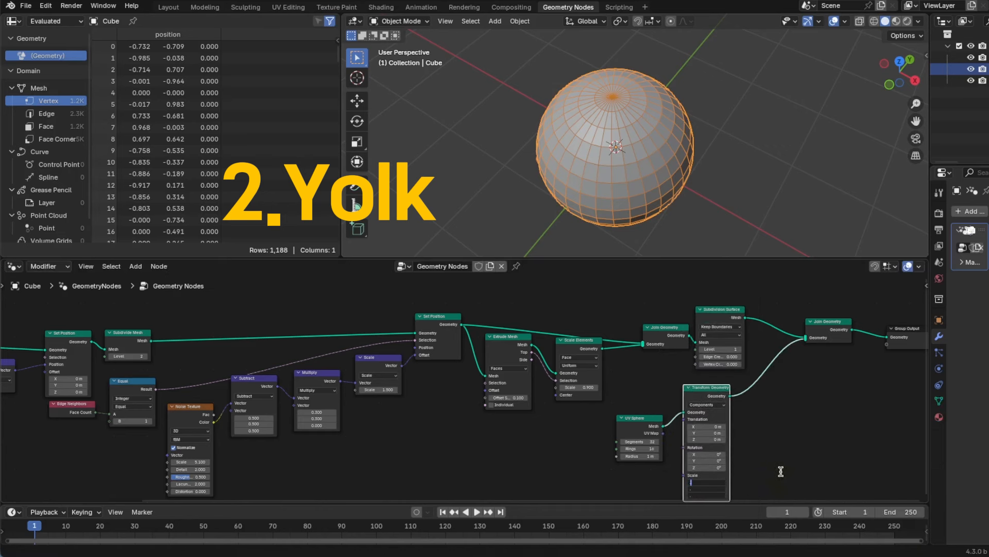
key("Return")
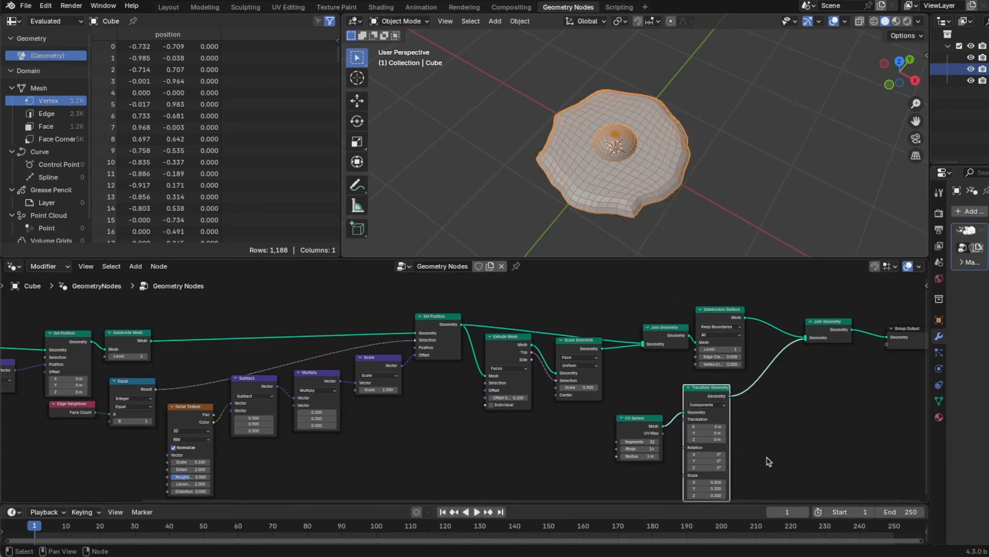
middle_click_drag(769, 461, 744, 424)
left_click_drag(711, 442, 741, 462)
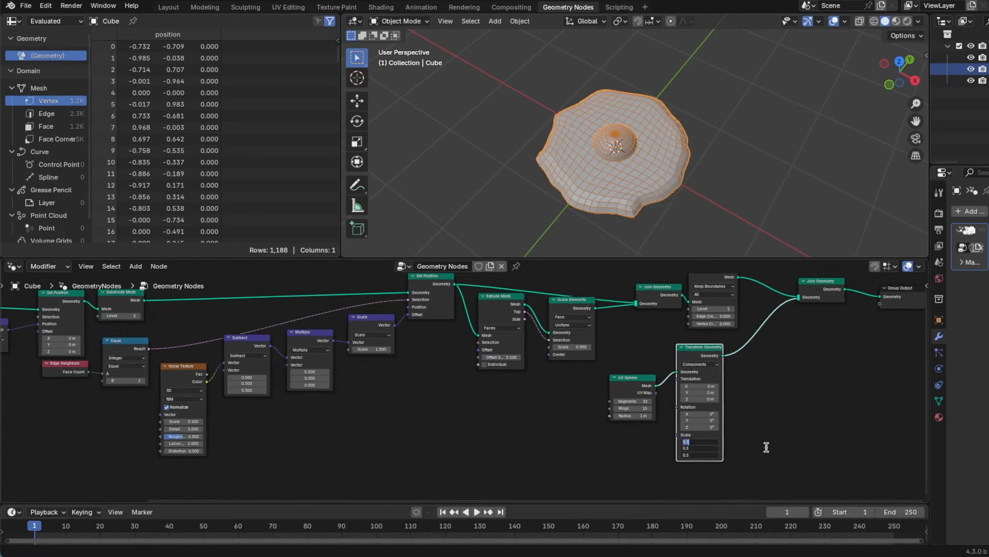
type(".5")
key("Return")
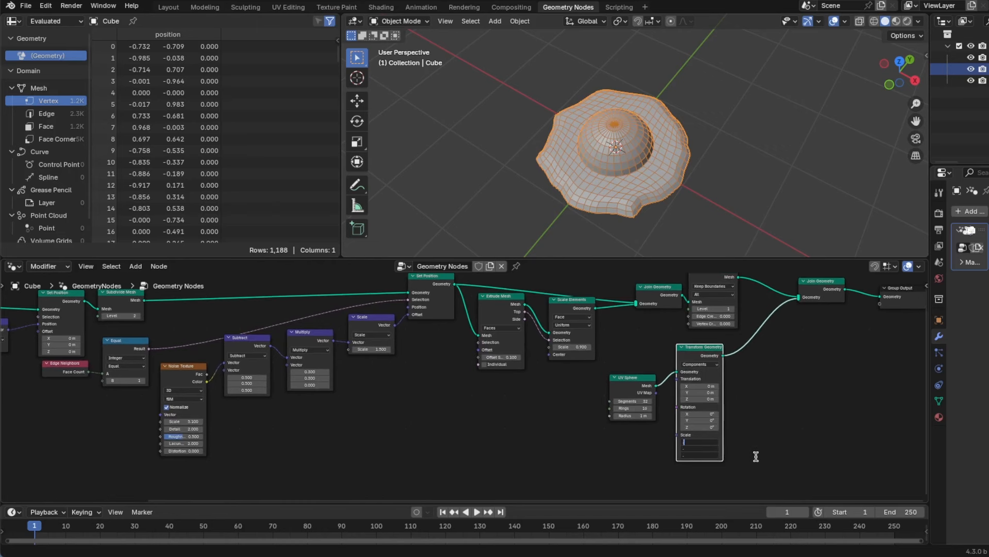
key("Return")
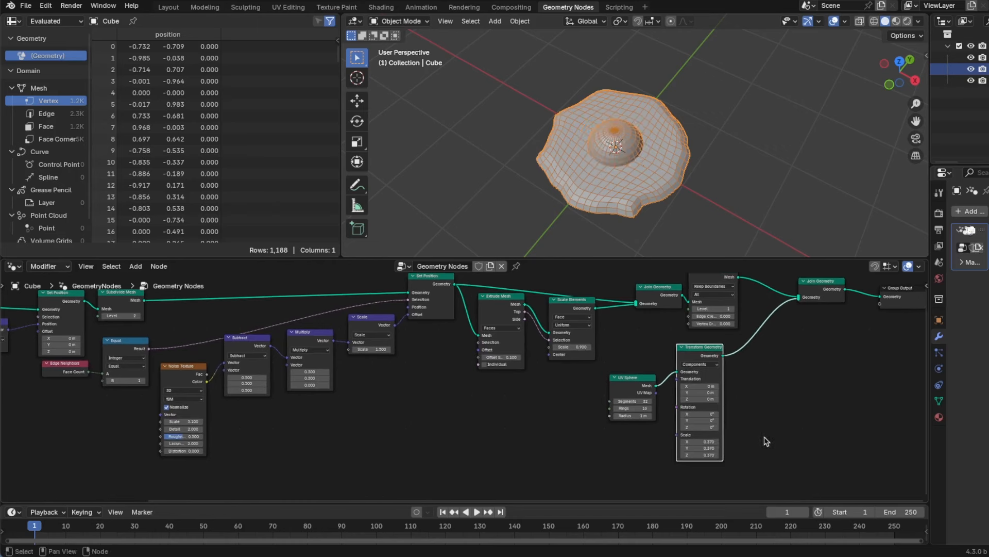
- Flatten the yolk sphere by setting the Z scale in Transform Geometry to 0.2
left_click(766, 441)
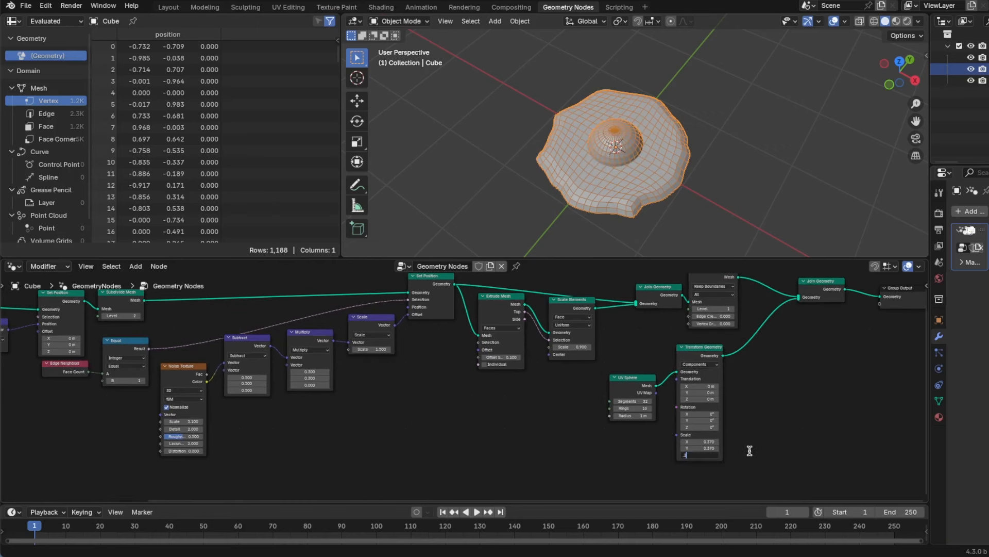
key("Return")
middle_click_drag(701, 255, 669, 157)
scroll(670, 157, "up", 6)
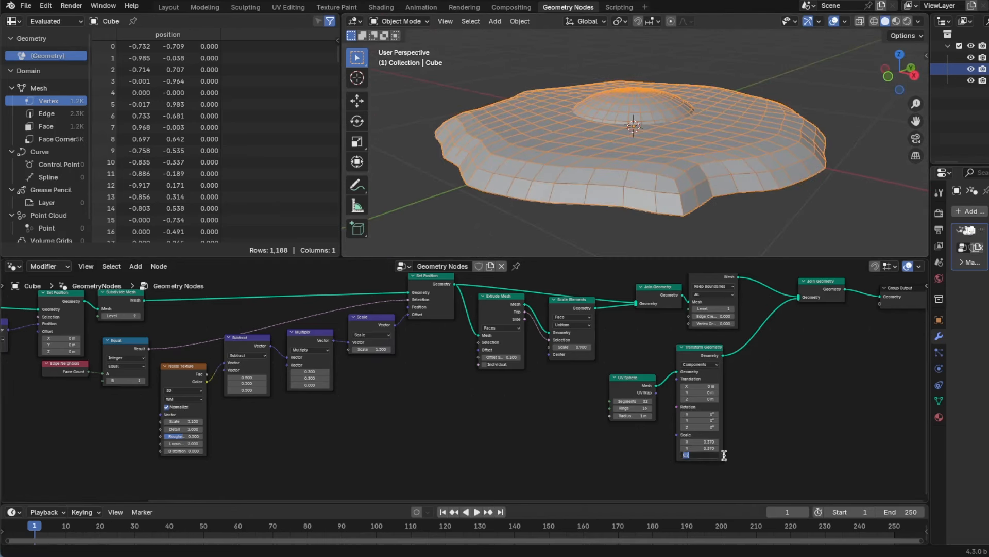
- Try a Z scale of 0.1 for the yolk and undo the change
key("Return")
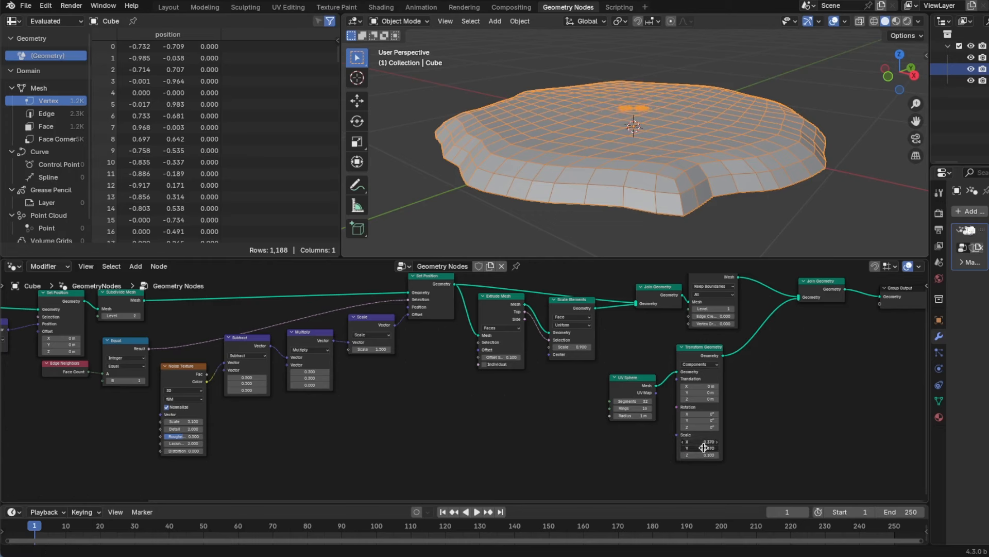
left_click_drag(711, 447, 720, 450)
key("ctrl+z")
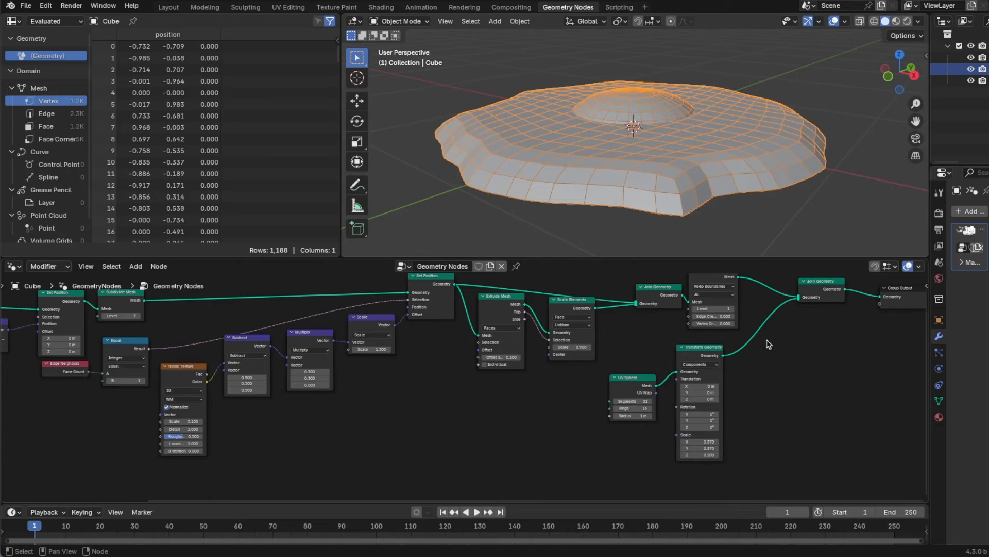
- Raise the yolk above the egg white by setting the Z translation in Transform Geometry to 0.03 m
left_click(765, 221)
middle_click_drag(764, 221, 741, 309)
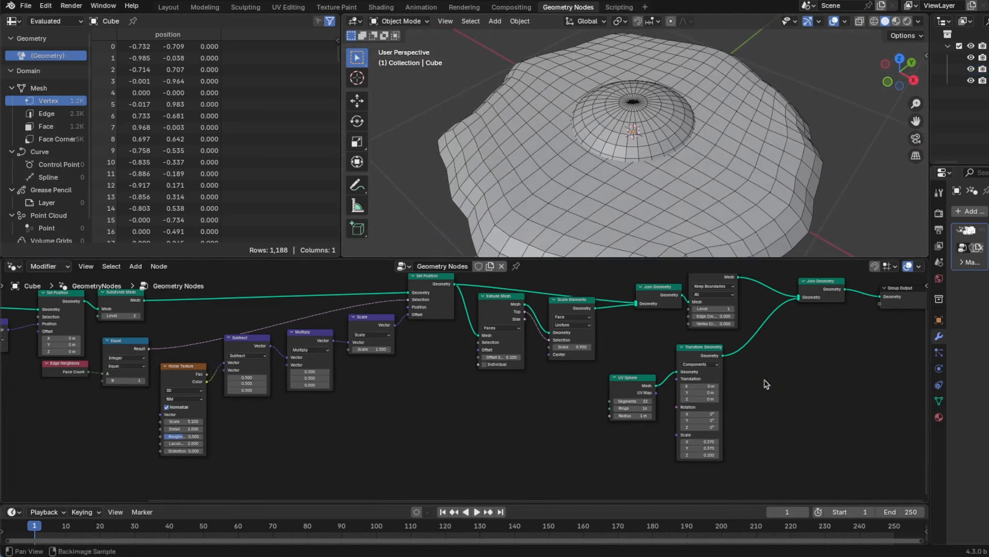
middle_click_drag(772, 403, 742, 413)
middle_click_drag(696, 168, 675, 217)
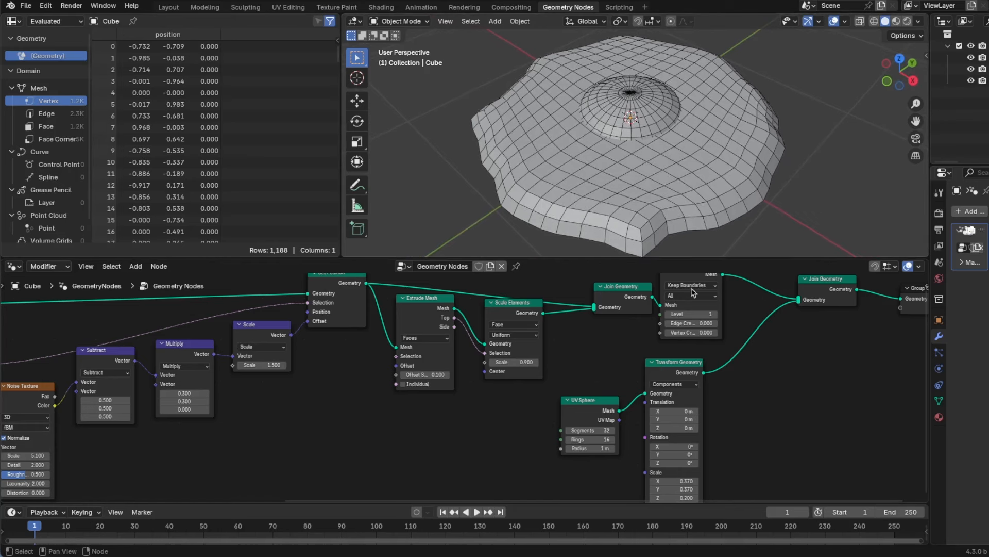
left_click_drag(673, 430, 676, 431)
key("ctrl+z")
left_click(696, 429)
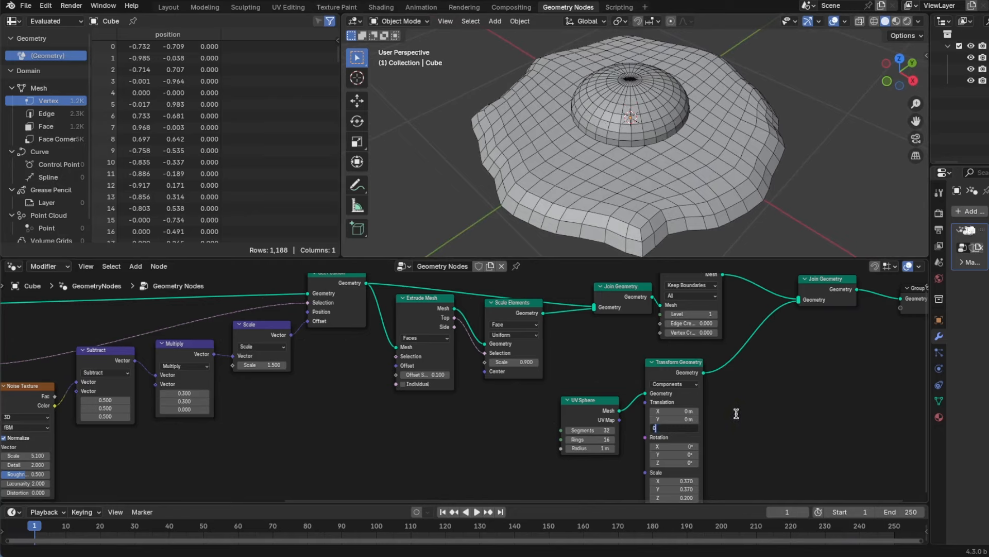
key("Return")
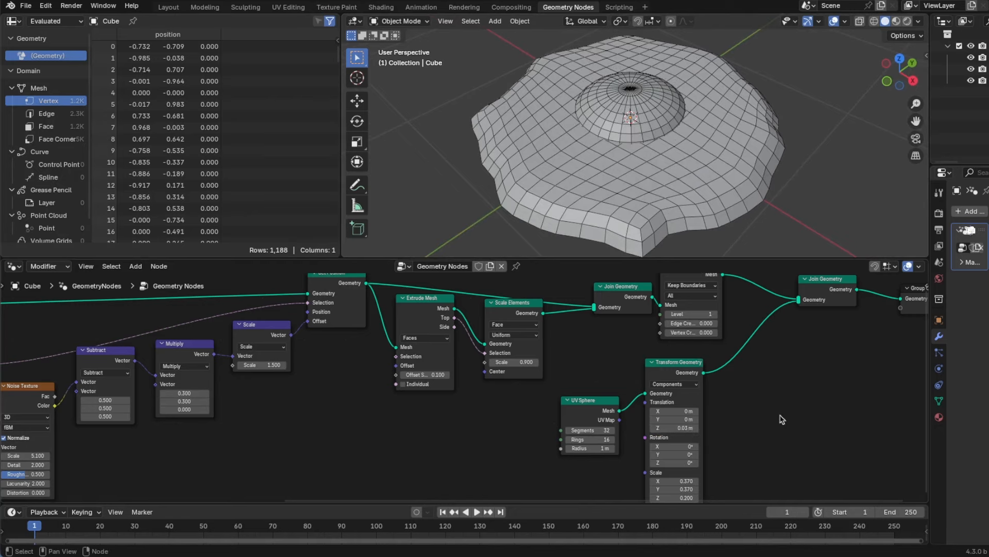
middle_click_drag(747, 216, 685, 149)
scroll(767, 412, "down", 2)
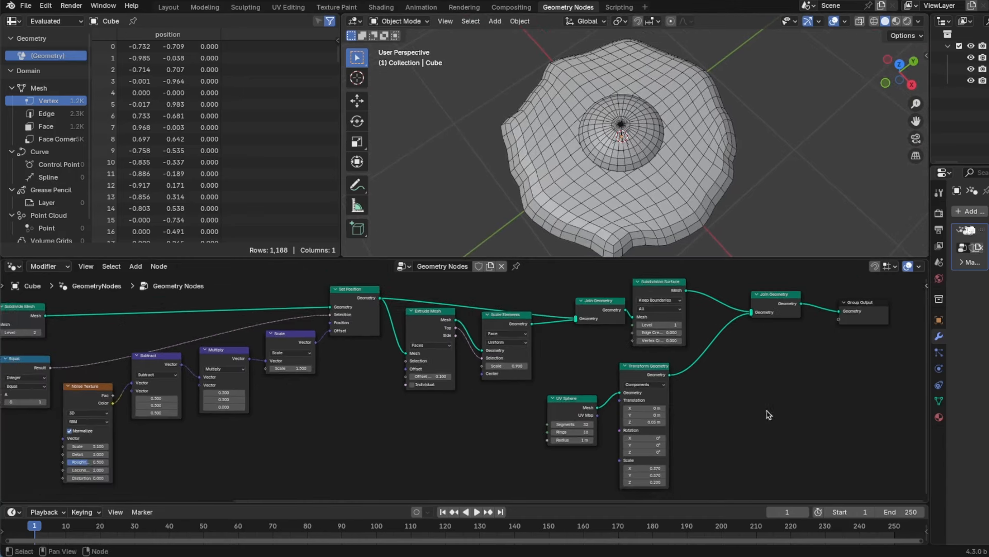
mouse_move(740, 414)
middle_mouse_down("ctrl")
mouse_move(720, 407)
mouse_move(741, 410)
middle_mouse_up("ctrl")
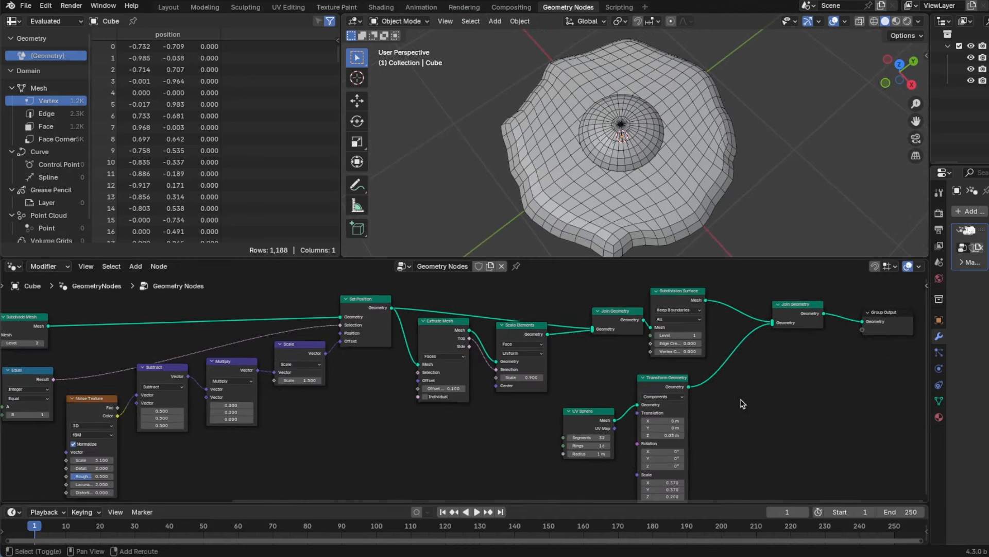
- Reposition the second Join Geometry and the Group Output nodes to leave more space between them
key("shift+a")
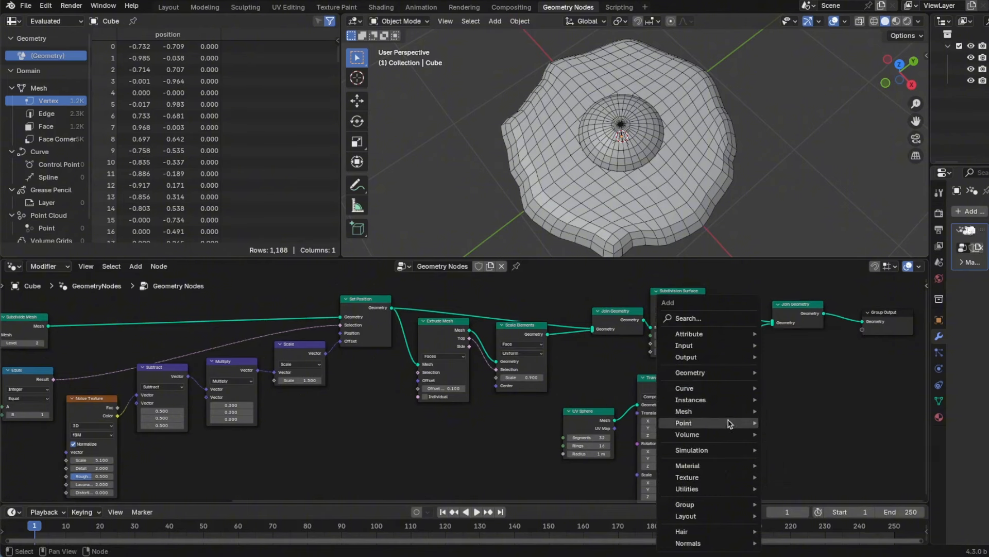
key("Escape")
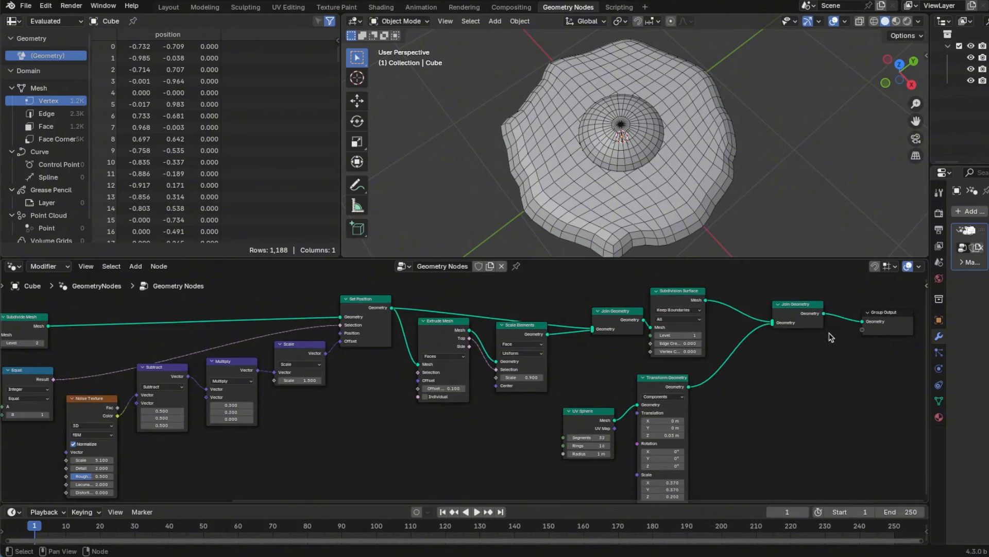
left_click_drag(879, 314, 914, 314)
left_click_drag(782, 308, 761, 309)
middle_click_drag(742, 374, 740, 410, "ctrl")
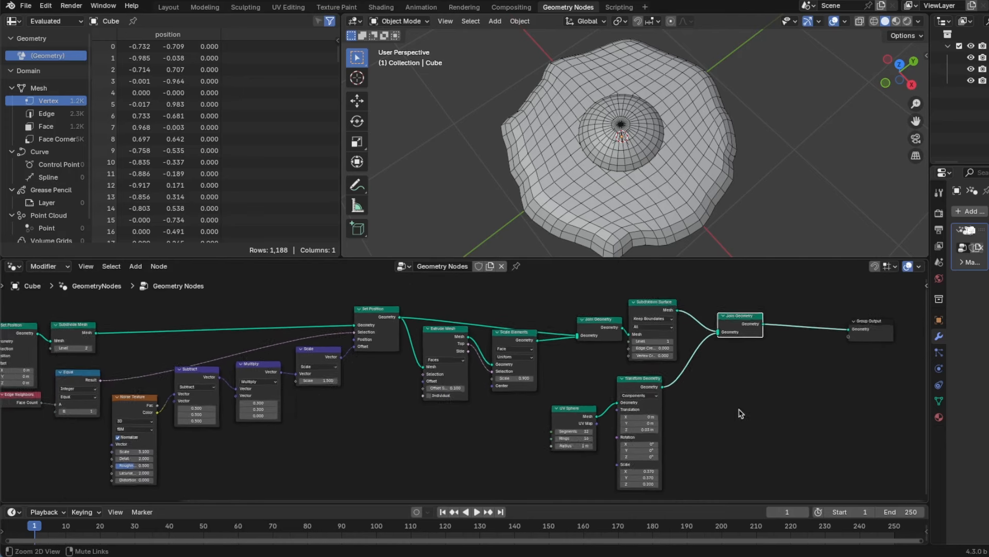
middle_click_drag(768, 356, 733, 353)
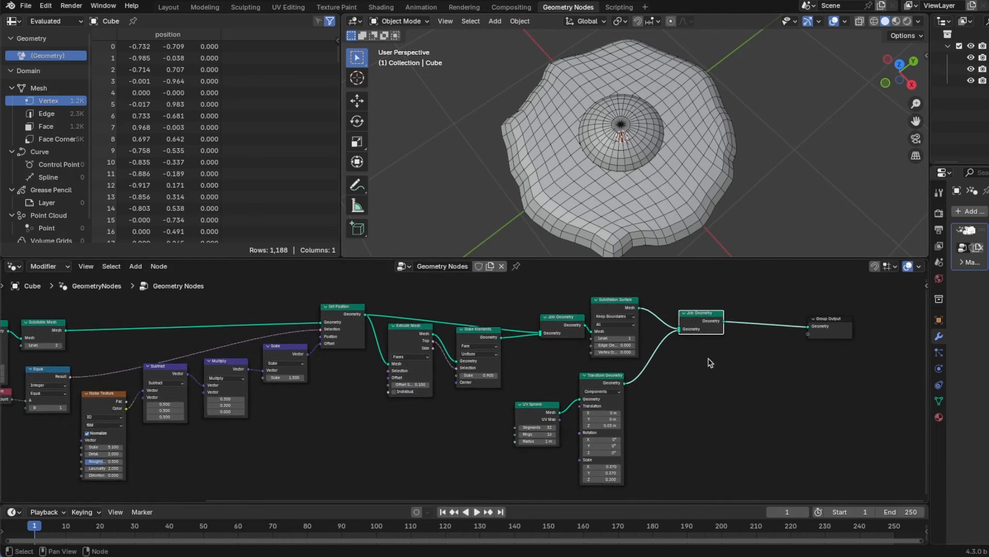
- Insert a Set Material node between the yolk's Transform Geometry and the second Join Geometry node
key("shift+a")
mouse_move(683, 432)
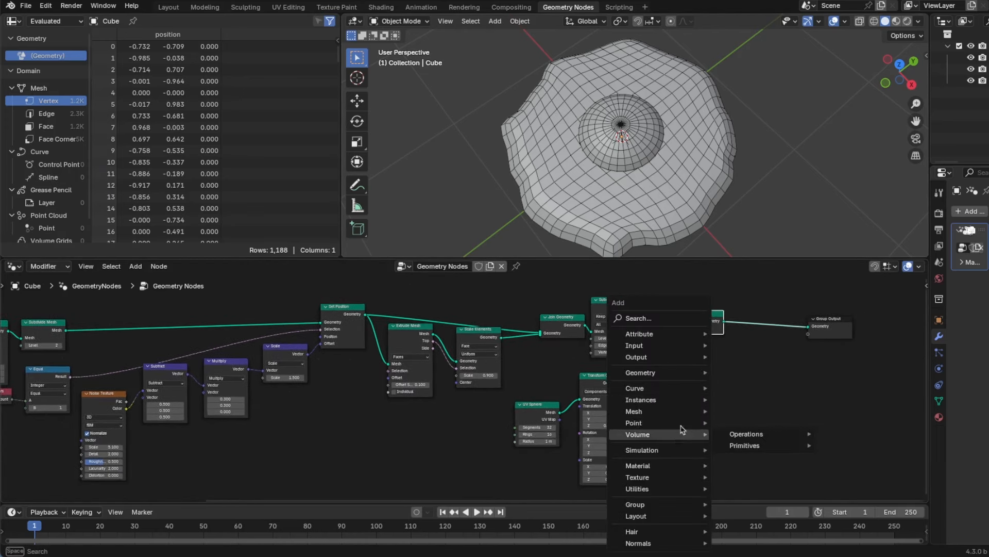
mouse_move(685, 466)
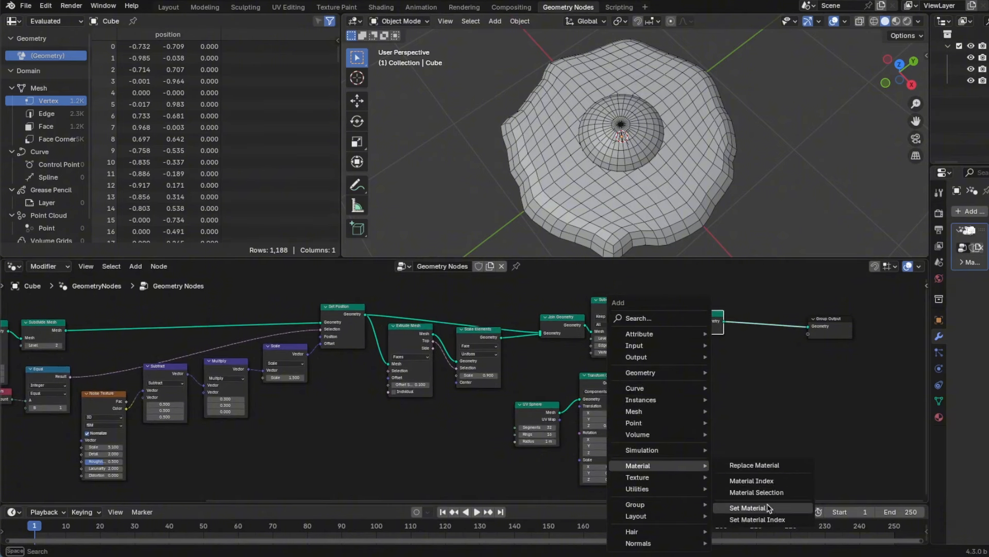
left_click(748, 508)
left_click(670, 384)
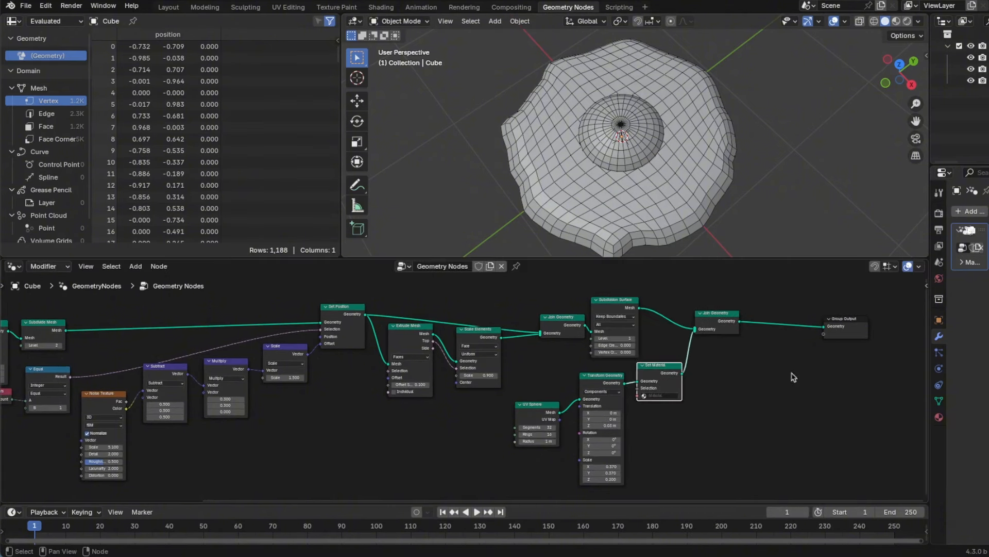
- Widen the properties area to show the object's material settings and rename the existing material to yolk
left_click_drag(932, 347, 873, 348)
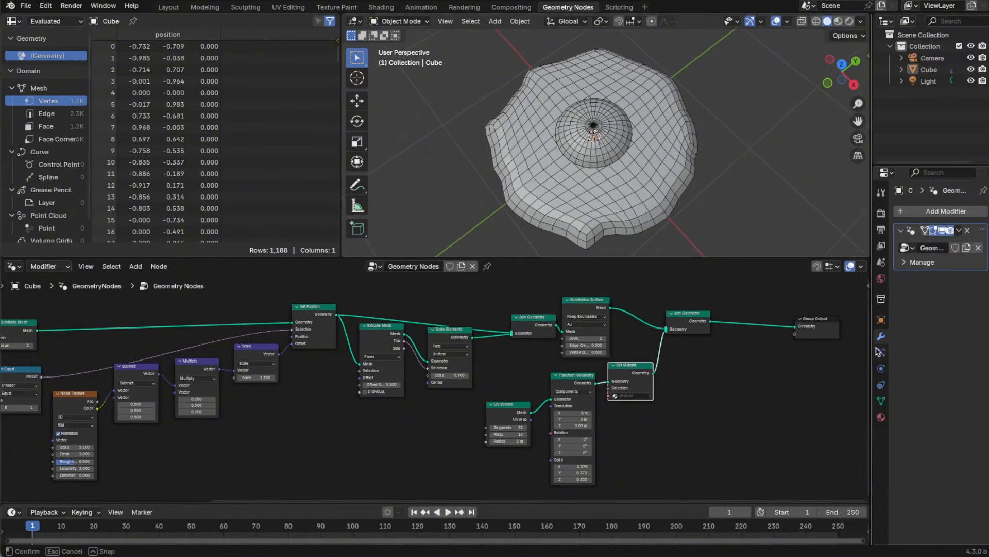
left_click(881, 416)
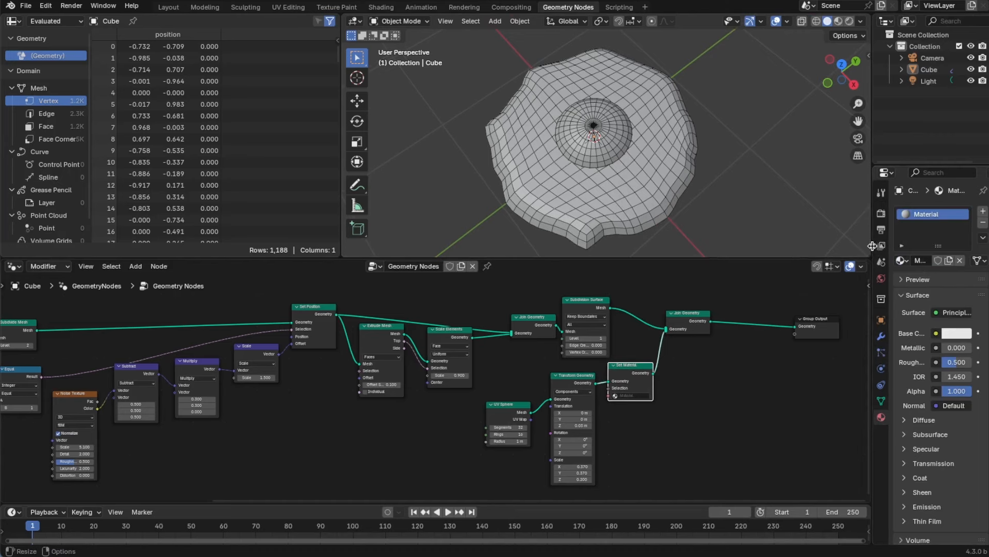
left_click_drag(872, 244, 811, 310)
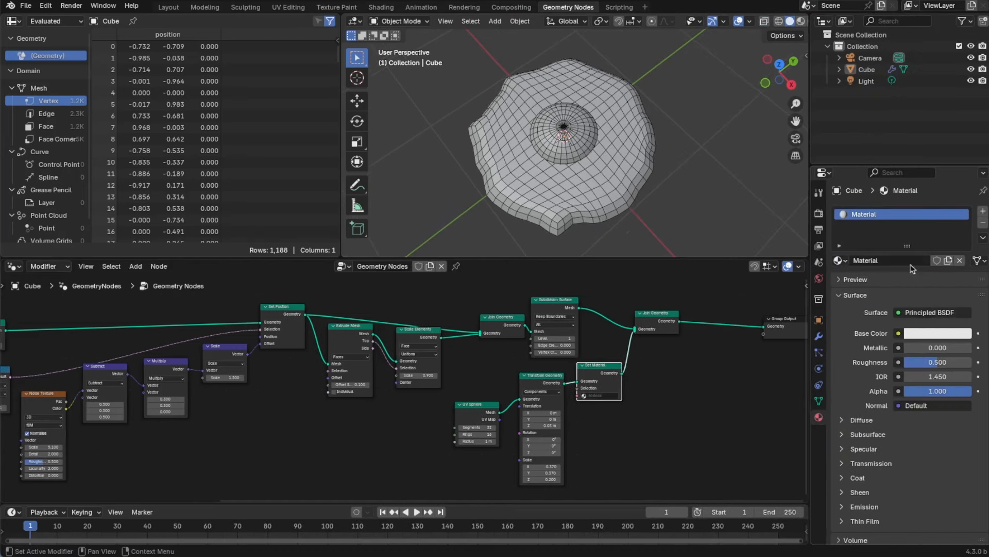
double_click(893, 215)
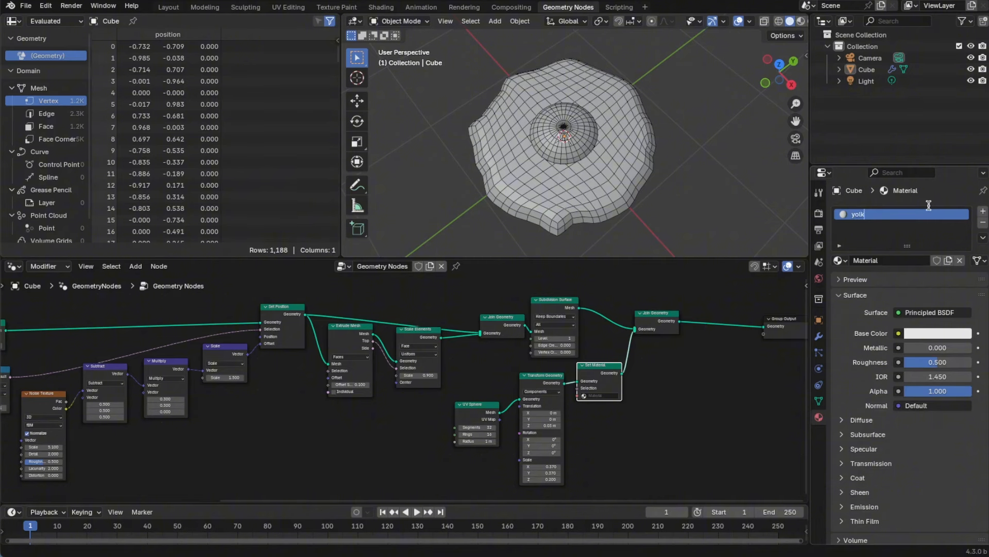
key("Return")
- Give the yolk material a yellow base color of about #E7D23A and set its roughness to 0
left_click(929, 337)
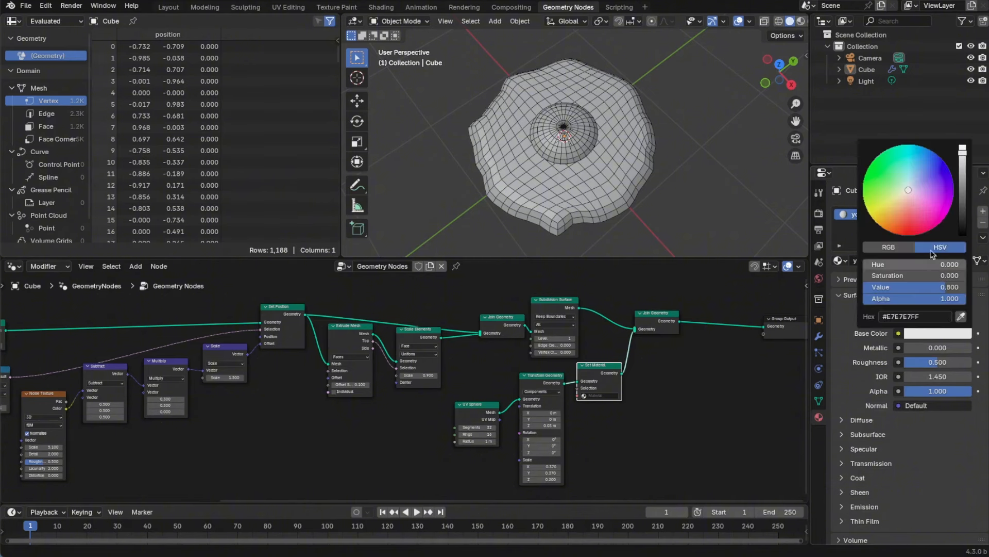
left_click_drag(908, 190, 886, 216)
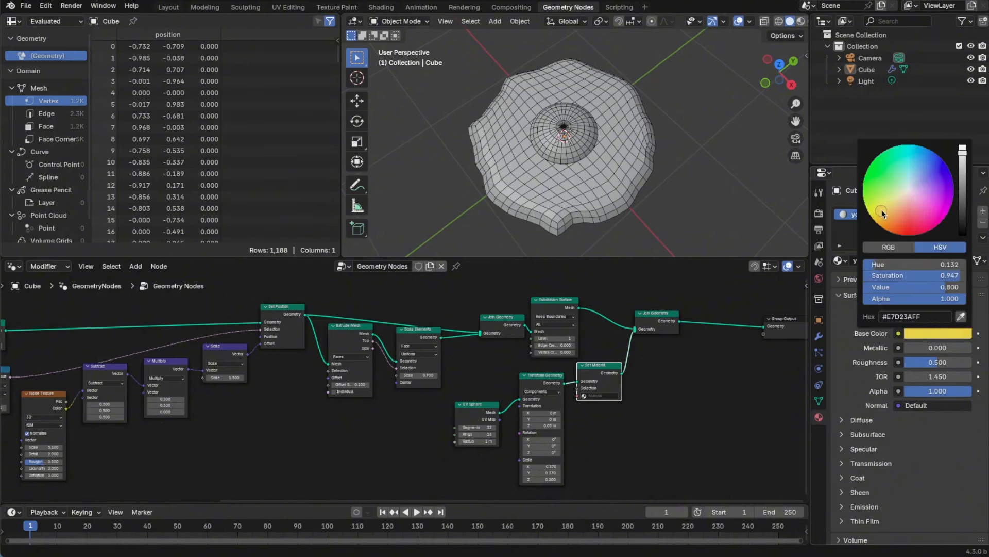
left_click_drag(935, 366, 805, 364)
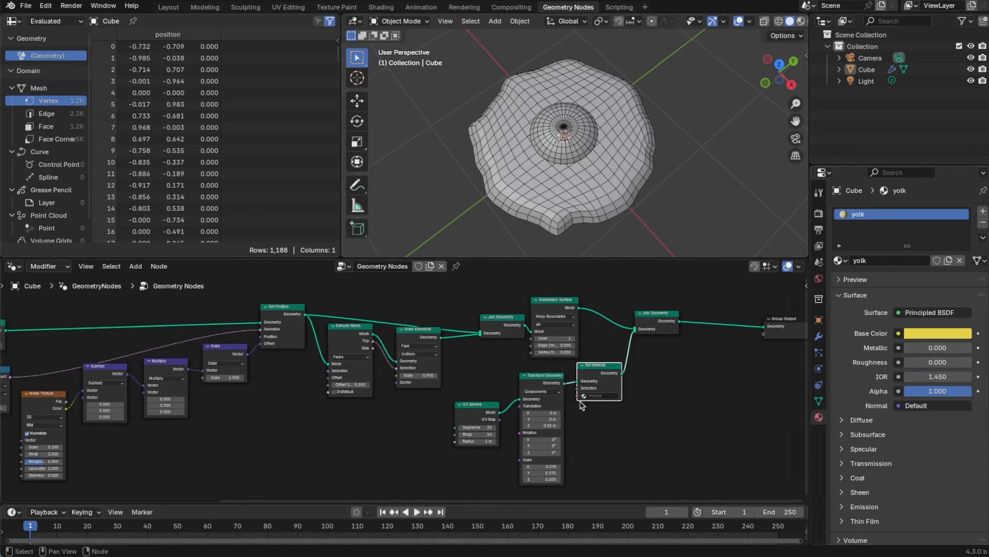
- Assign the yolk material in the Set Material node
left_click(607, 416)
middle_click_drag(685, 164, 673, 157)
- Add an area light to the scene and move it about 1.1 m up along Z above the egg
key("shift+a")
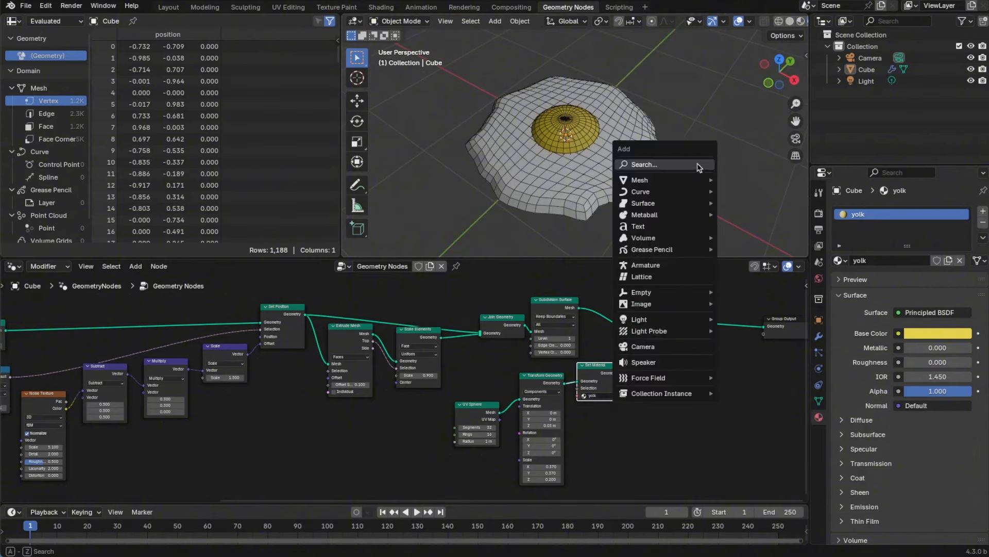
mouse_move(657, 320)
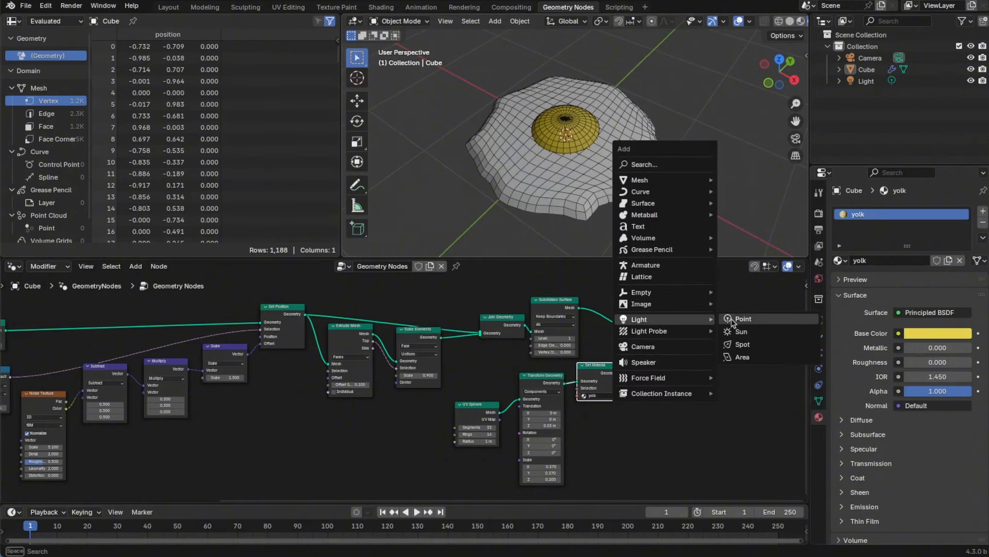
left_click(769, 357)
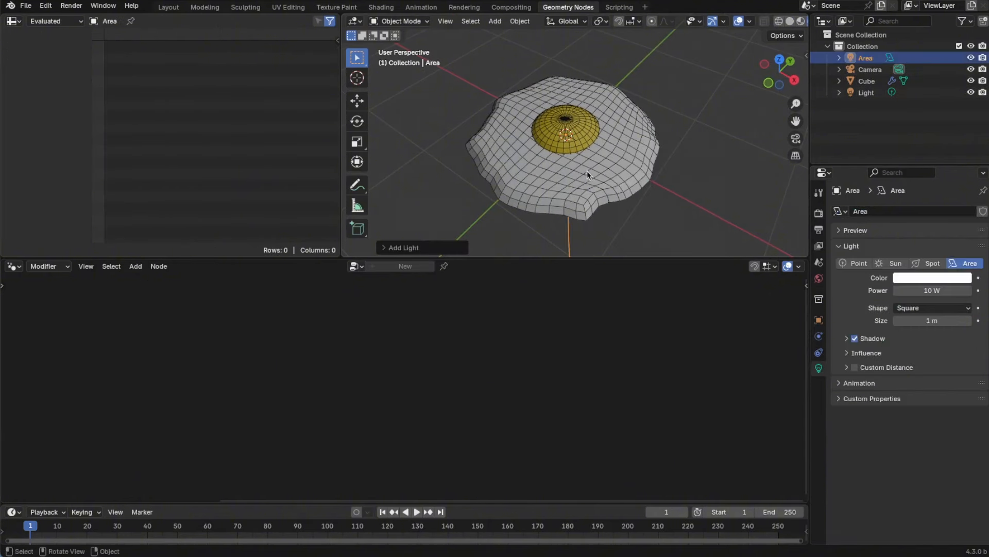
key("g")
key("z")
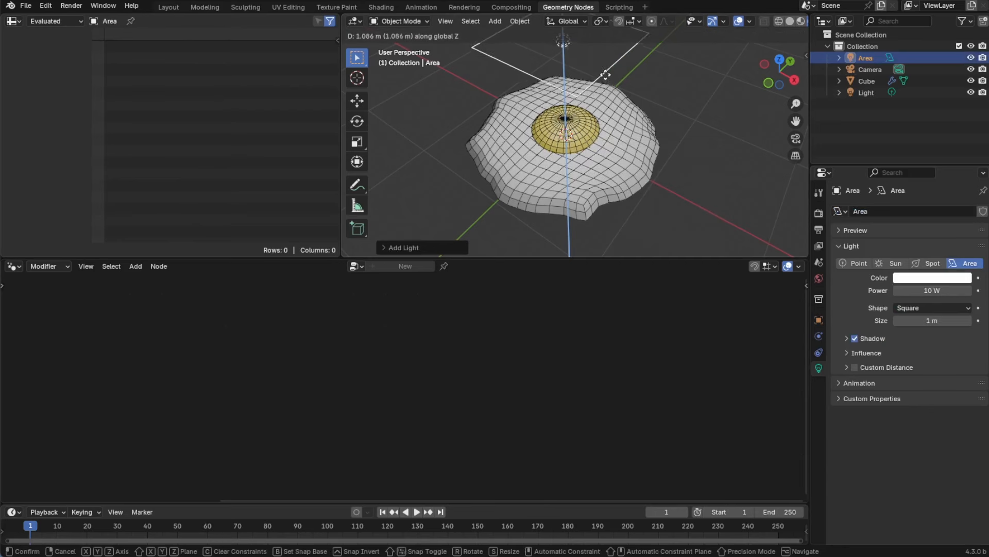
left_click(605, 68)
left_click_drag(618, 117, 549, 131)
left_click_drag(615, 160, 560, 176, "alt")
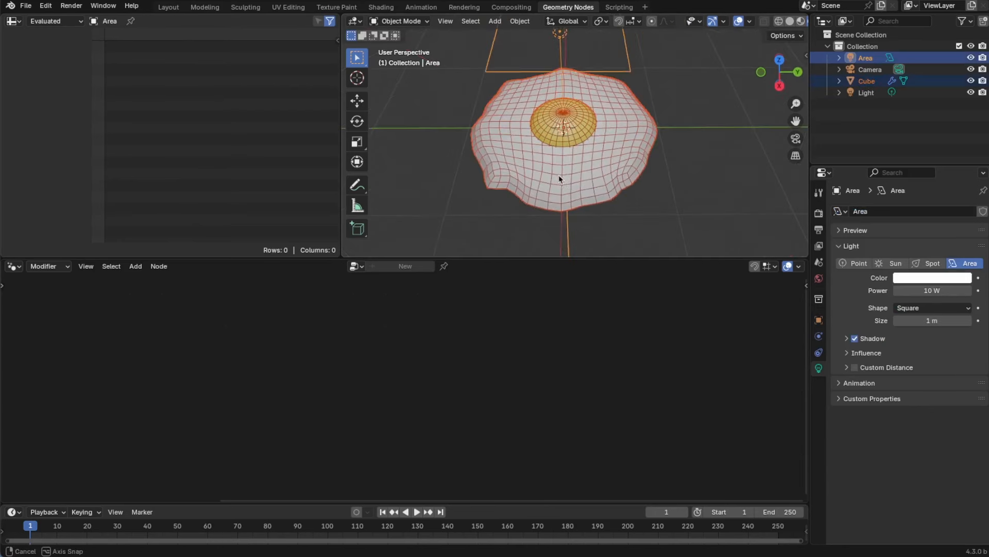
middle_click_drag(560, 176, 648, 185)
left_click(651, 191)
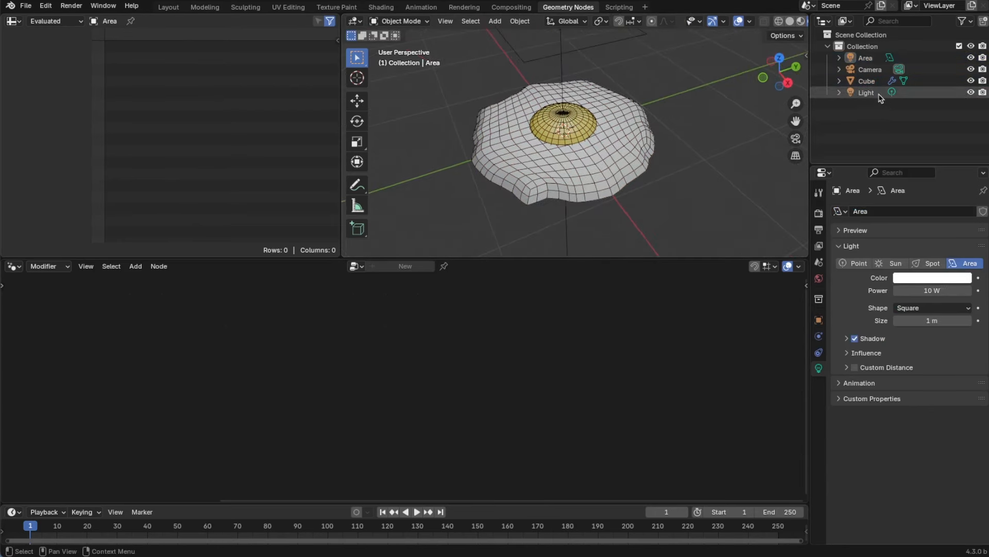
- Delete the original light from the scene, leaving the area light
left_click(874, 92)
key("x")
left_click(690, 164)
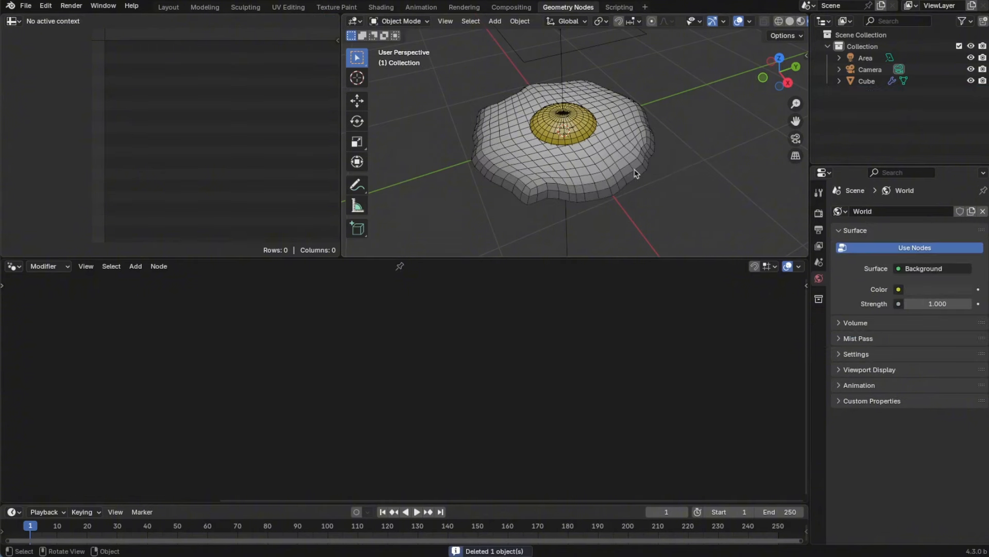
- Turn off the wireframe overlay in the 3D viewport
middle_click_drag(705, 167, 779, 54)
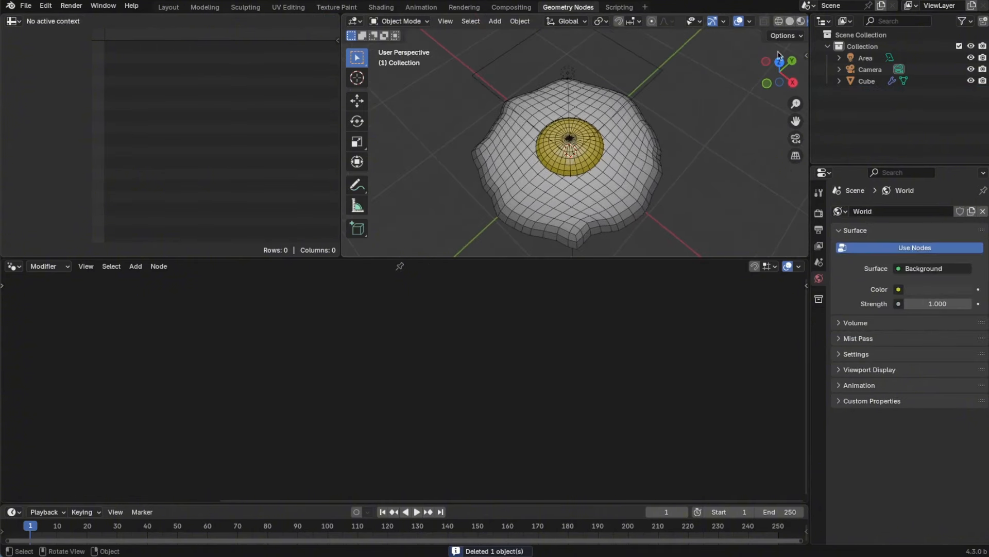
left_click(750, 22)
left_click(678, 217)
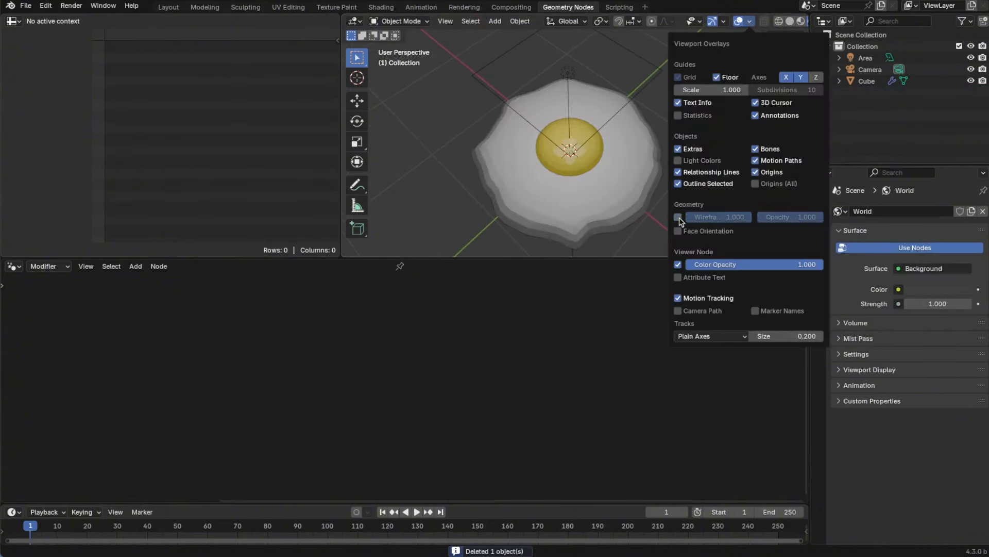
mouse_move(620, 188)
middle_mouse_down()
mouse_move(647, 159)
mouse_move(640, 179)
mouse_move(631, 187)
mouse_move(651, 155)
mouse_move(639, 186)
middle_mouse_up()
- Select the egg object and set the scale of its Scale Elements node to 0.95
left_click(625, 188)
middle_click_drag(583, 447, 574, 409)
middle_click_drag(409, 435, 459, 422)
left_click(480, 394)
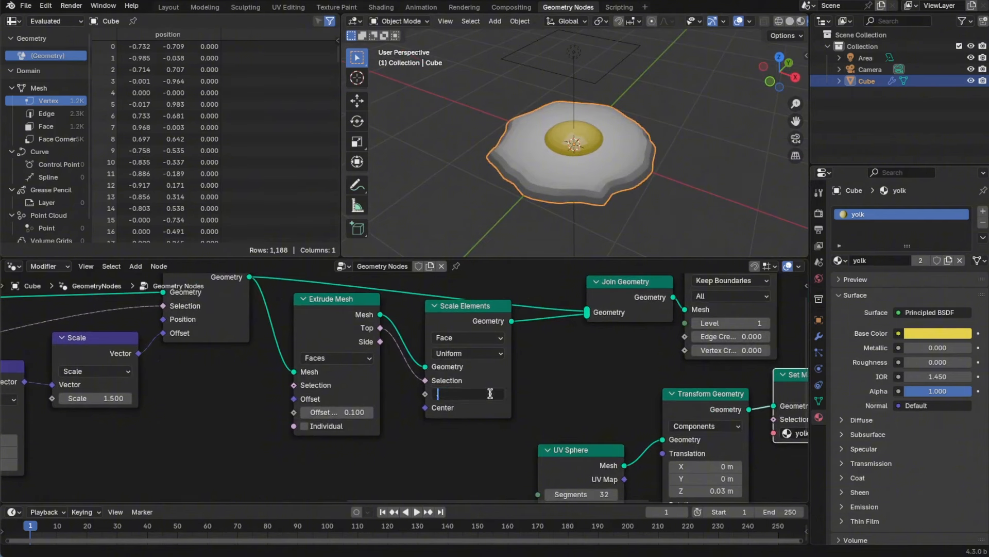
type(".95")
key("Return")
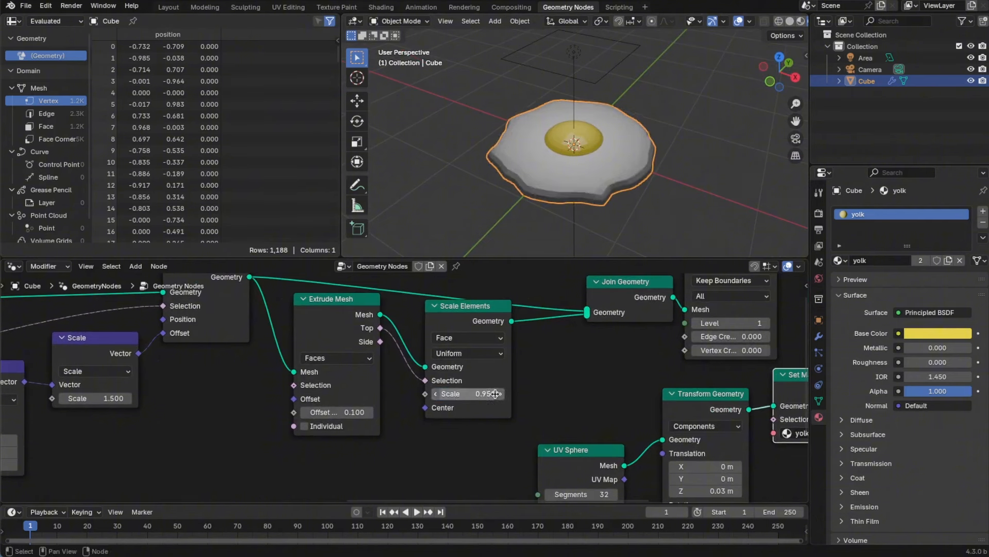
- Set the Extrude Mesh offset scale to 0.05 and the Scale Elements scale to 0.9
left_click(367, 412)
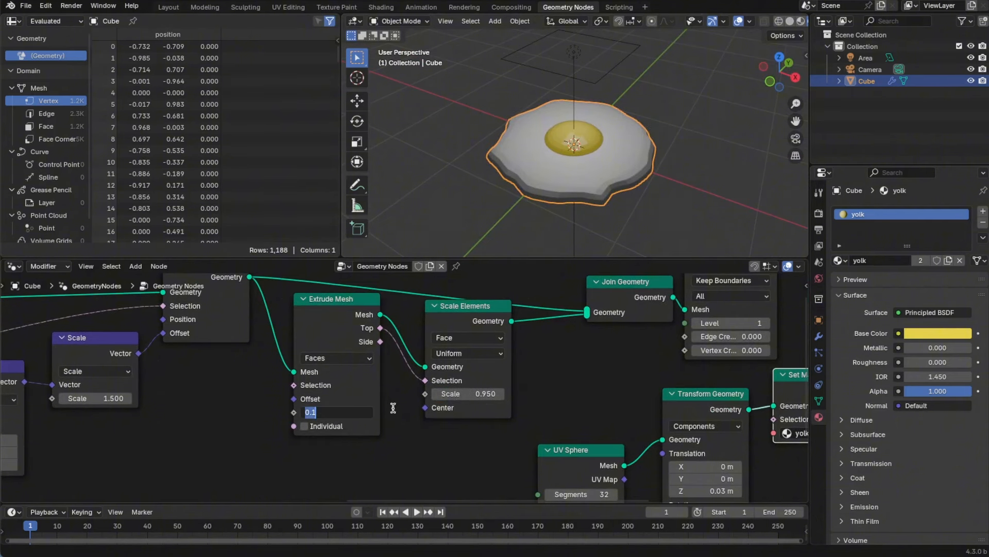
key("Return")
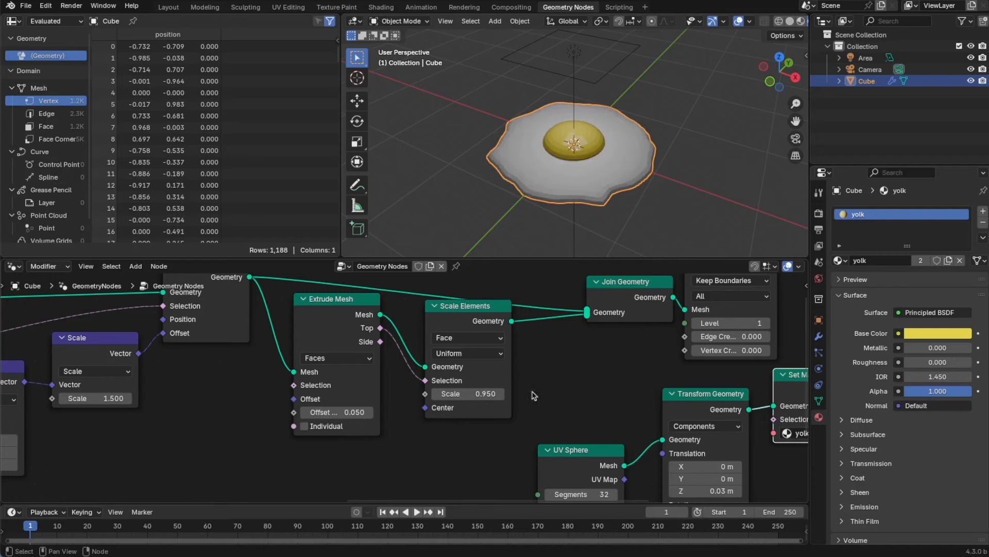
left_click(490, 394)
type(".9")
key("Return")
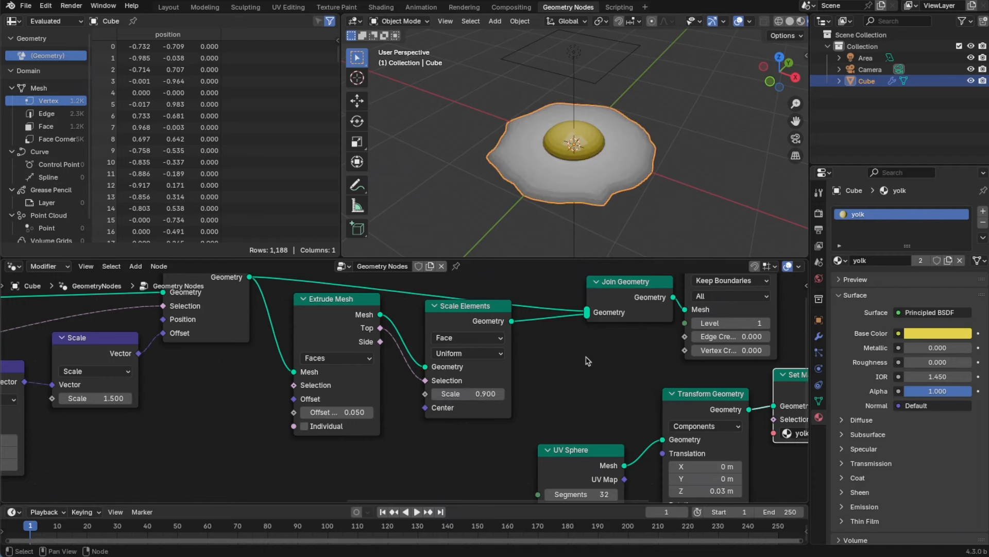
- Insert a Set Shade Smooth node between the last Join Geometry node and the Group Output
middle_click_drag(615, 375, 494, 361)
scroll(714, 407, "down", 1)
middle_click_drag(770, 393, 536, 424)
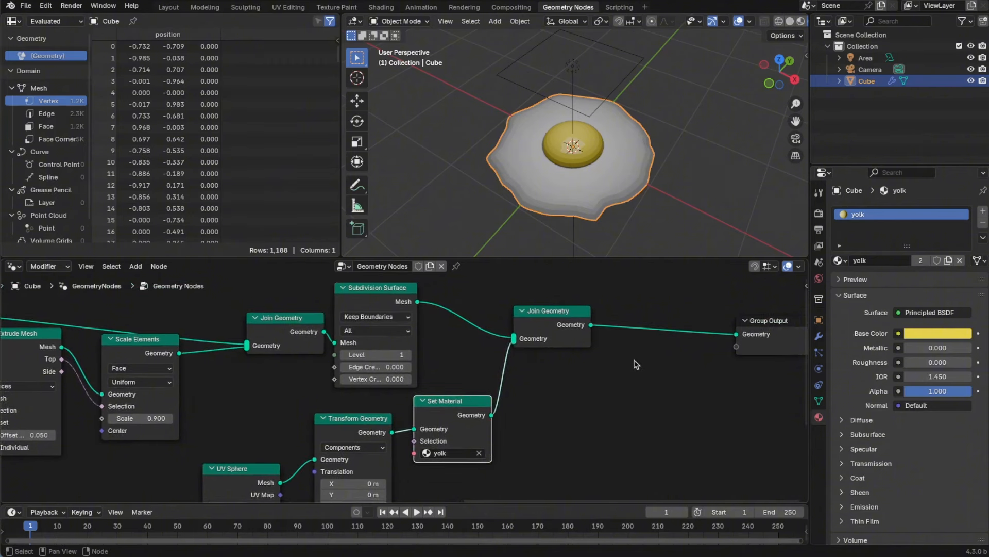
key("shift+a")
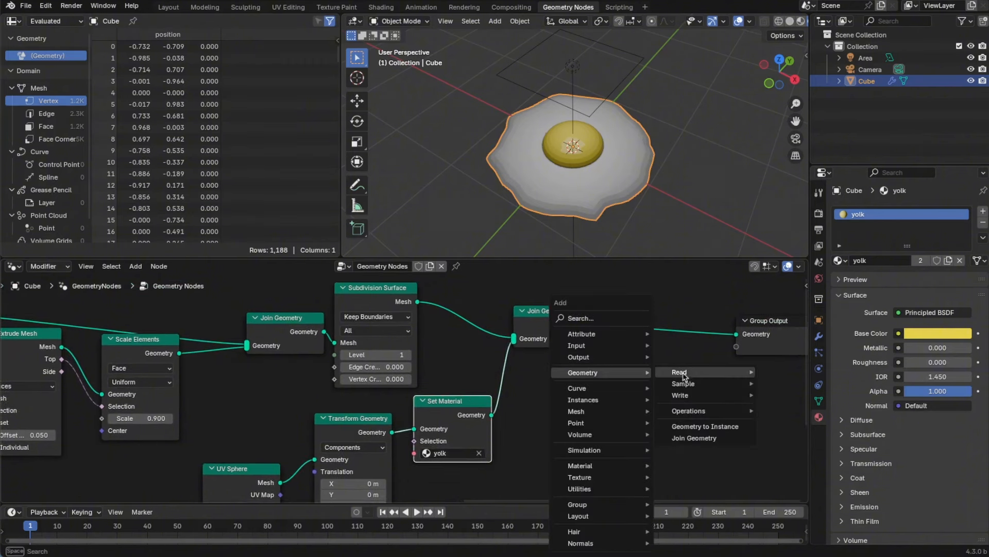
mouse_move(618, 413)
mouse_move(708, 434)
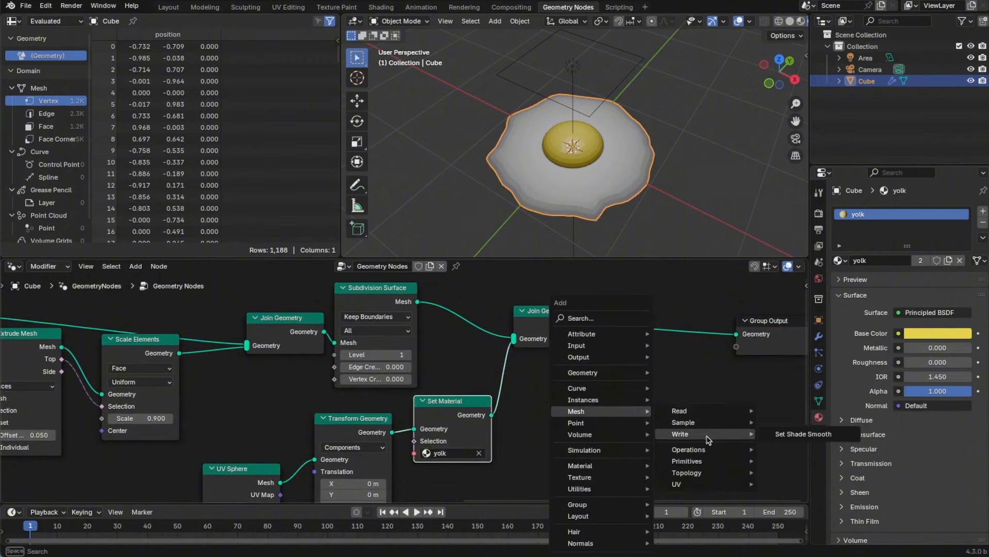
left_click(785, 434)
left_click(660, 318)
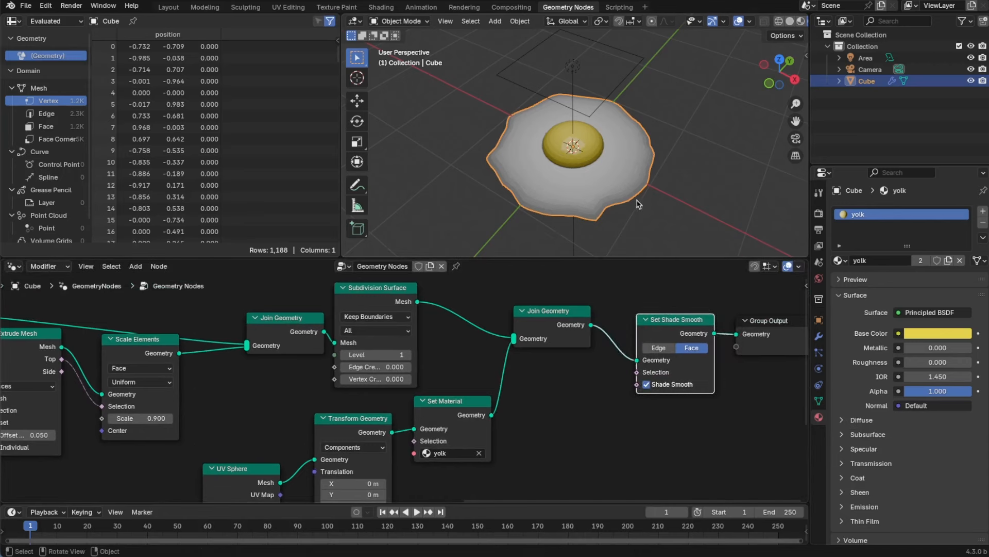
mouse_move(639, 205)
middle_mouse_down()
mouse_move(638, 193)
mouse_move(634, 224)
middle_mouse_up()
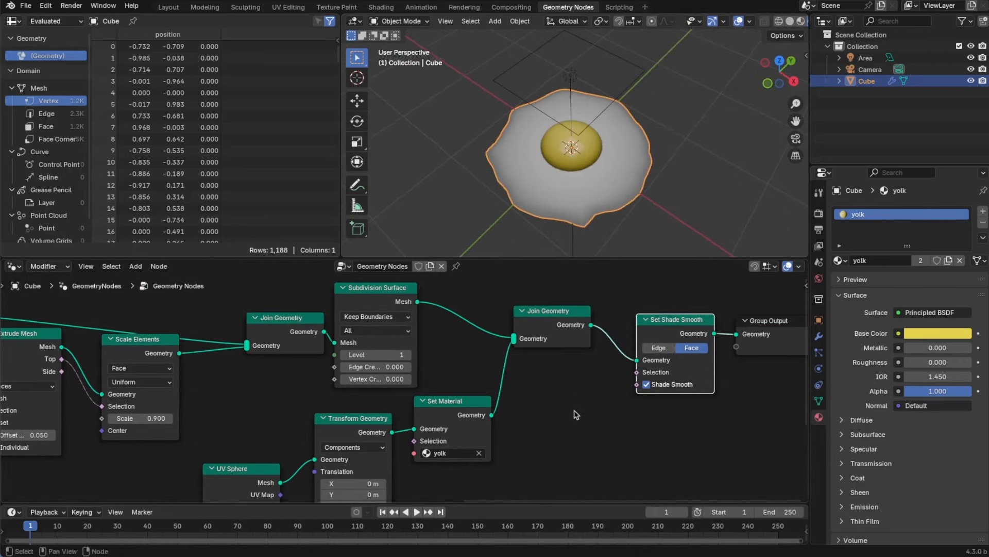
- Duplicate the yolk's Set Material node between Subdivision Surface and the last Join Geometry, and assign the Dots Stroke material in it
scroll(575, 413, "down", 1)
middle_click_drag(563, 413, 564, 434)
scroll(579, 433, "up", 1)
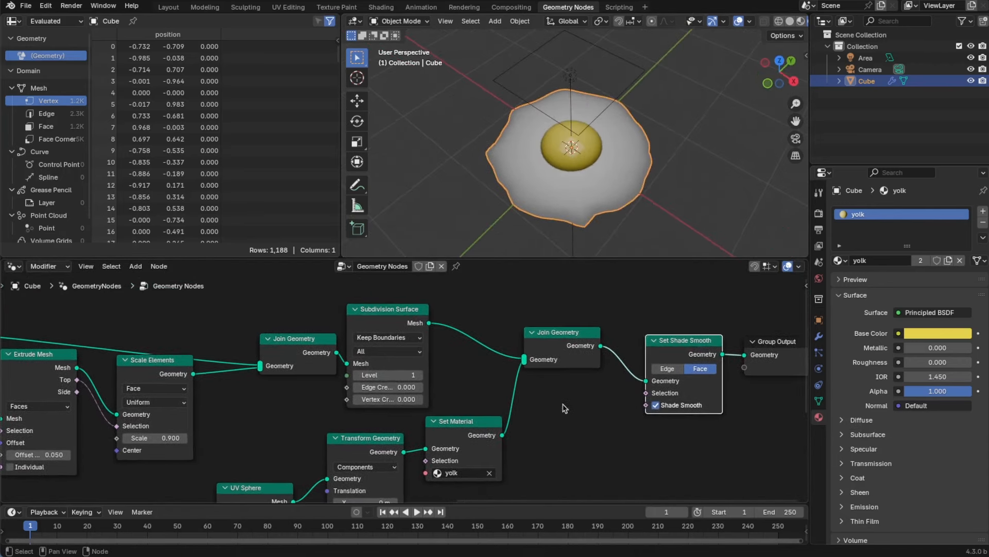
left_click(479, 425)
key("shift+d")
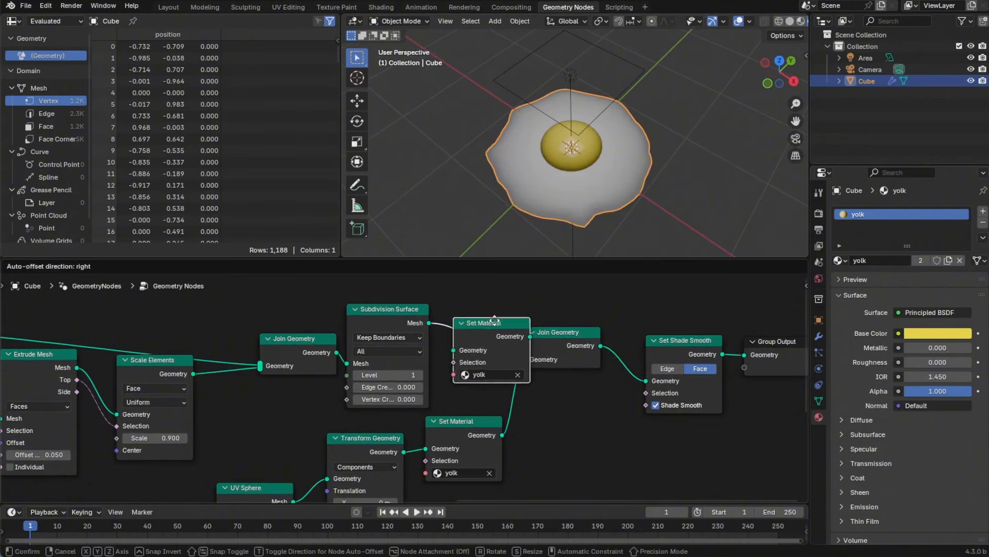
left_click(498, 319)
left_click(496, 368)
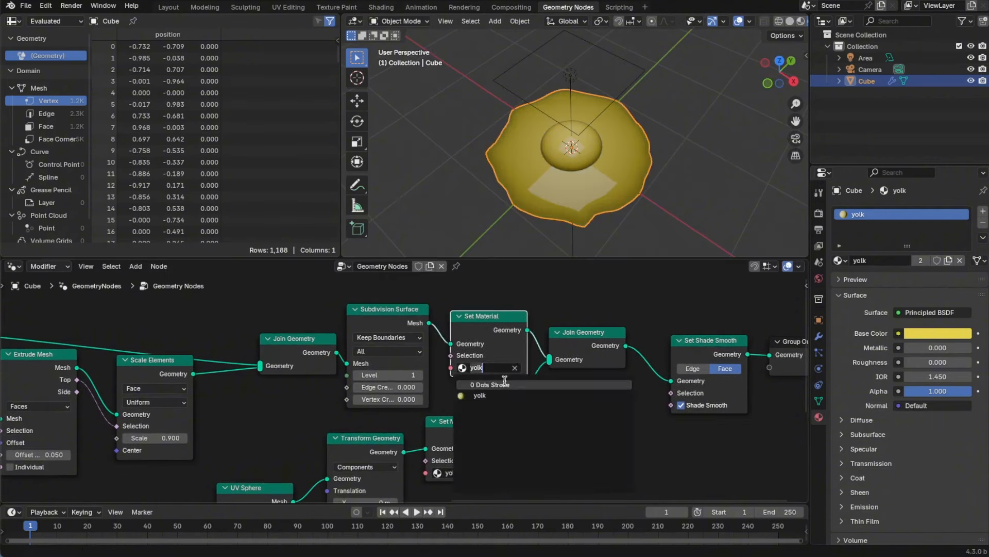
left_click(507, 383)
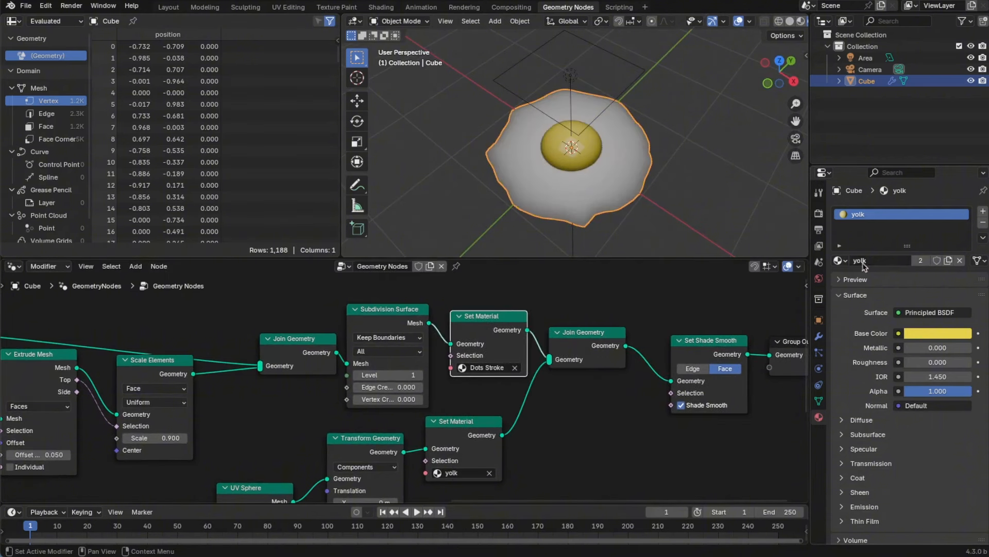
- Add a second material slot to the egg with a new material named whitel
left_click(985, 212)
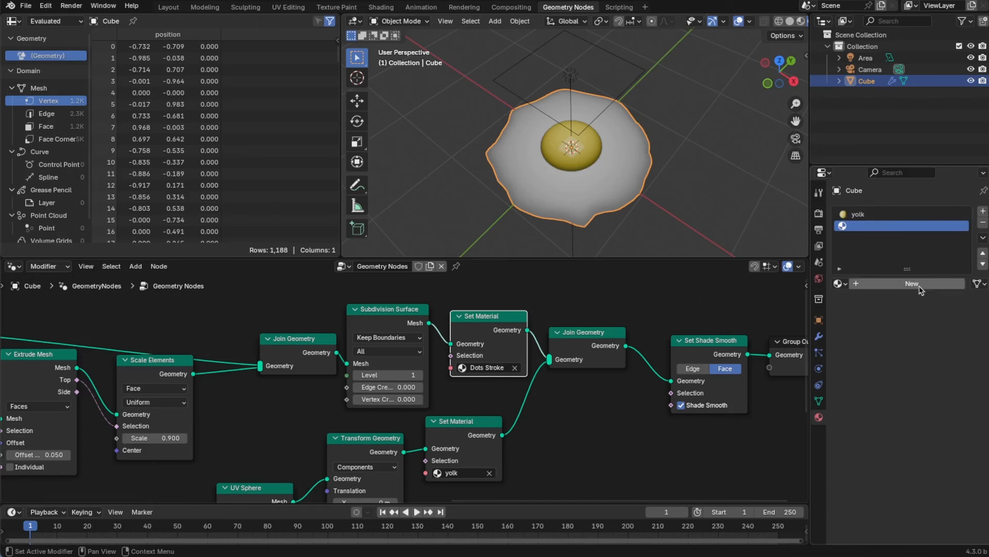
left_click(919, 285)
double_click(887, 226)
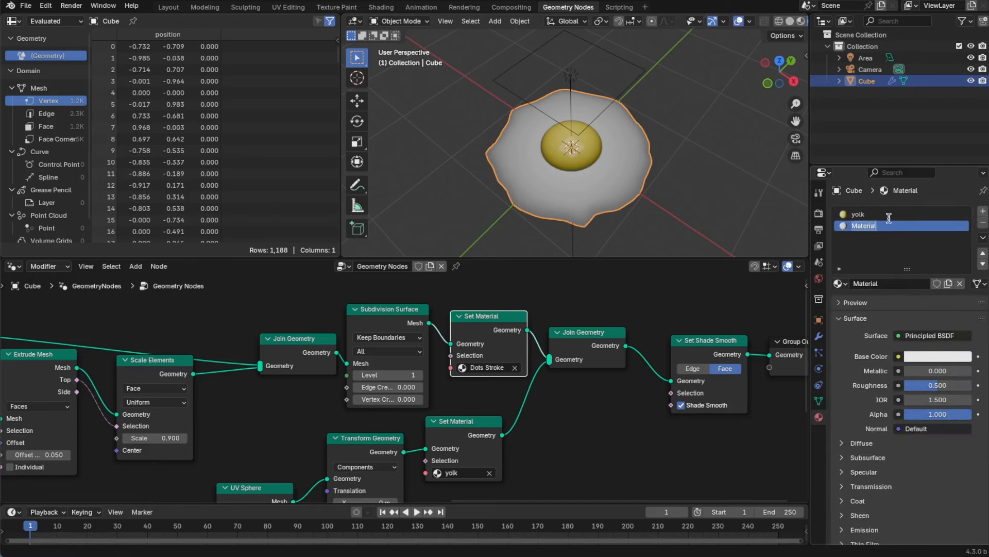
type("whitel")
key("Return")
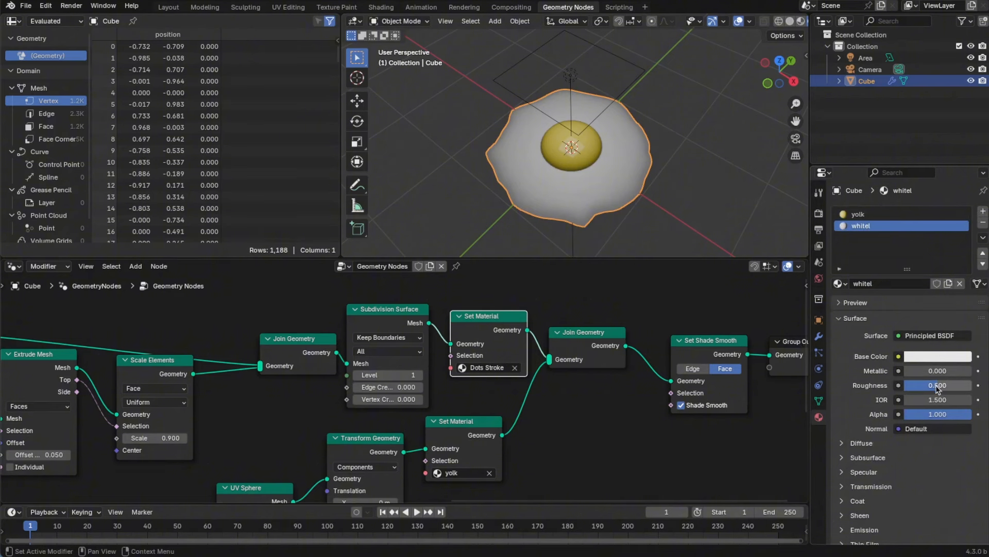
- Set the whitel material's roughness to about 0.46 and its subsurface weight to about 0.42
left_click_drag(938, 391, 953, 391)
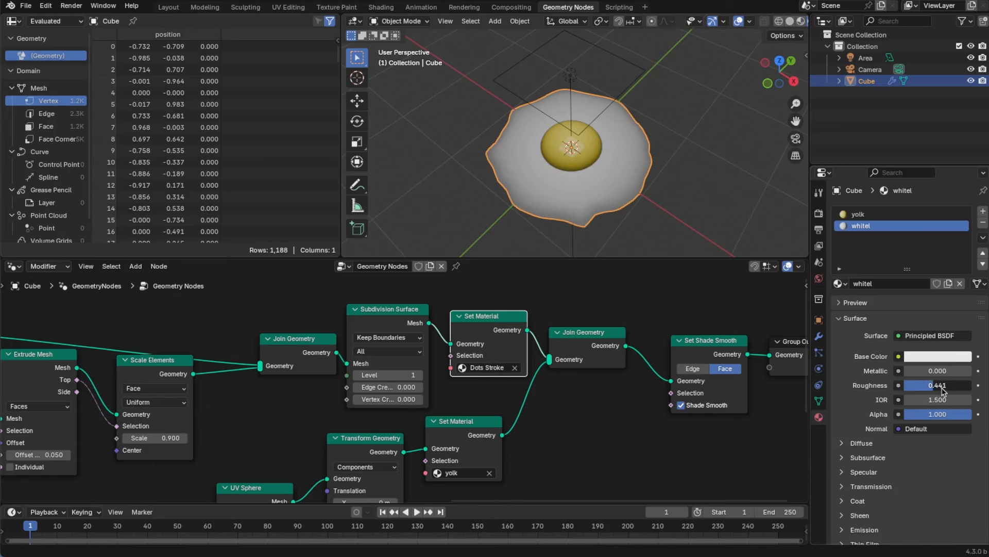
left_click(841, 459)
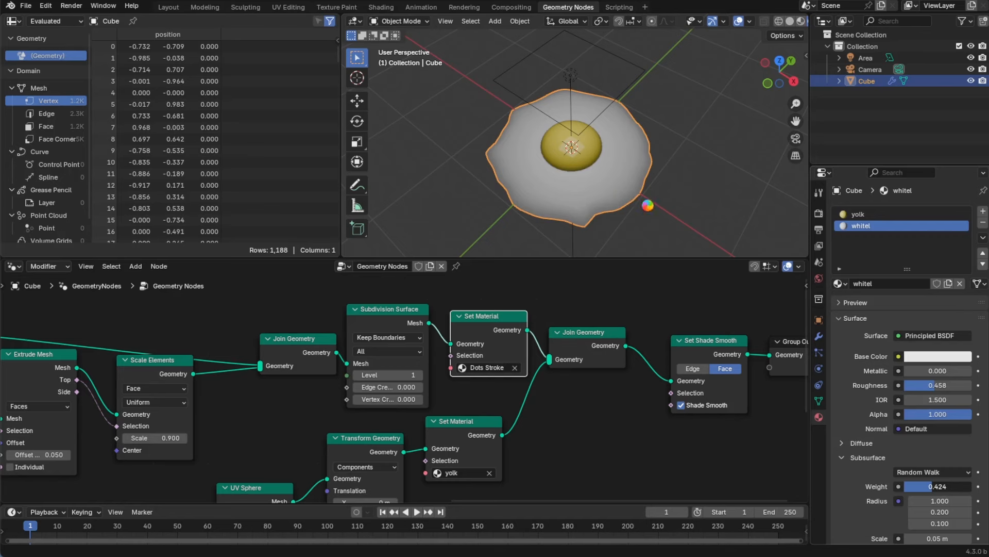
- Try inserting a Distribute Points on Faces node after the last Join Geometry, using the Poisson Disk method
scroll(567, 371, "down", 2)
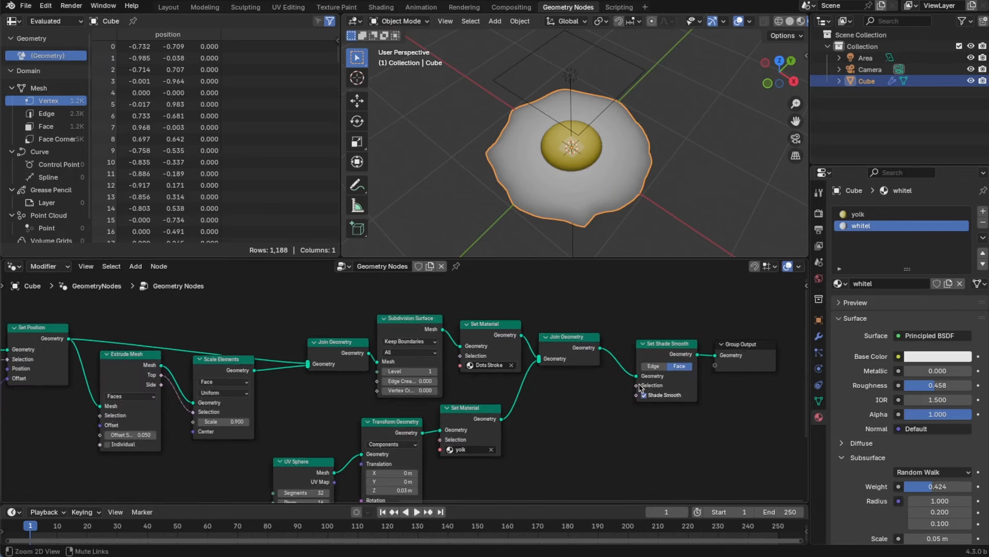
key("shift+a")
mouse_move(607, 392)
mouse_move(549, 403)
left_click(670, 402)
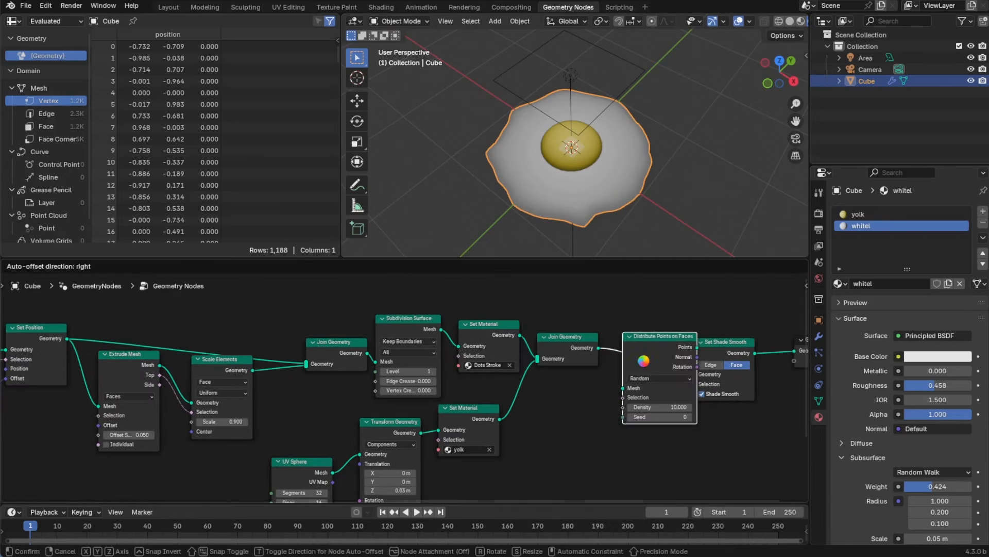
left_click(660, 337)
left_click(661, 378)
left_click(671, 411)
- Remove the Set Shade Smooth node while keeping the connection to the Group Output
left_click(740, 345)
key("ctrl+x")
- Try a maximum density of 1000 for the distributed points and remove the Distribute Points on Faces node
double_click(670, 416)
type("1000")
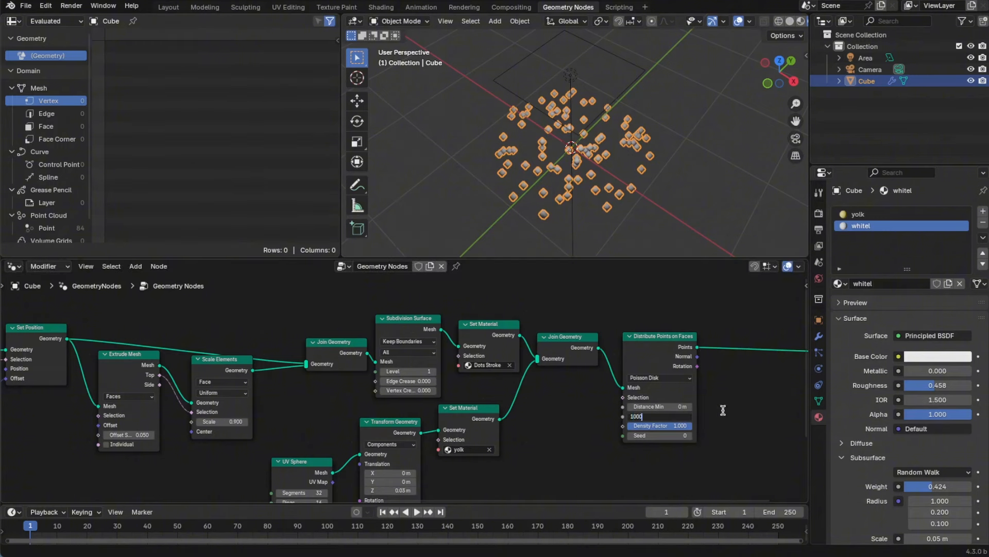
key("Return")
mouse_move(650, 181)
left_mouse_down("alt")
mouse_move(658, 206)
mouse_move(662, 189)
left_mouse_up("alt")
left_click_drag(736, 405, 704, 400, "alt")
scroll(693, 397, "down", 1)
mouse_move(626, 193)
left_mouse_down("alt")
mouse_move(616, 131)
mouse_move(619, 191)
mouse_move(613, 181)
mouse_move(653, 196)
mouse_move(614, 191)
mouse_move(620, 222)
mouse_move(647, 178)
mouse_move(645, 189)
left_mouse_up("alt")
left_click(612, 341)
key("ctrl+x")
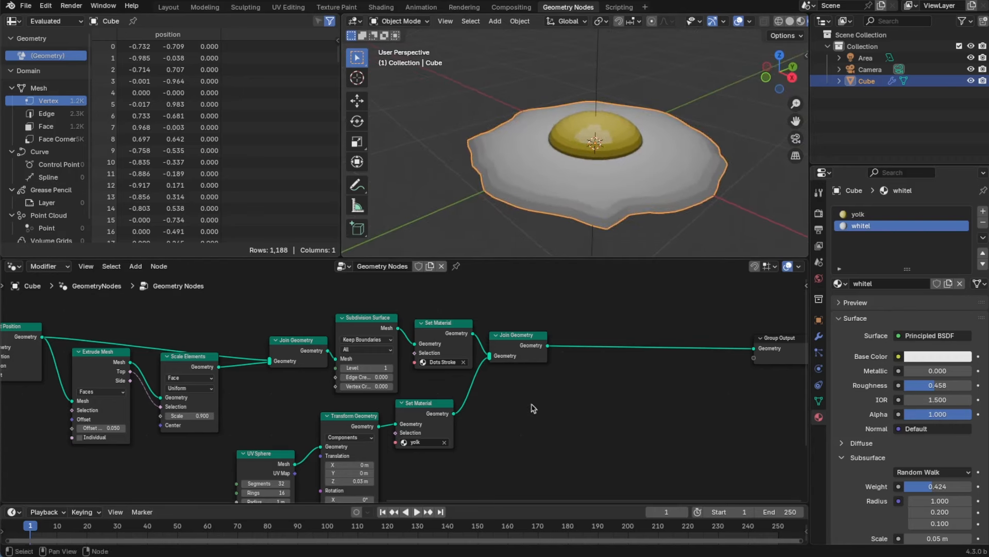
- Insert a Delete Geometry node between the yolk's Set Material and the last Join Geometry, with its domain set to Face
mouse_move(521, 424)
middle_mouse_down()
mouse_move(596, 384)
mouse_move(530, 411)
middle_mouse_up()
left_click_drag(531, 405, 538, 397, "ctrl+alt")
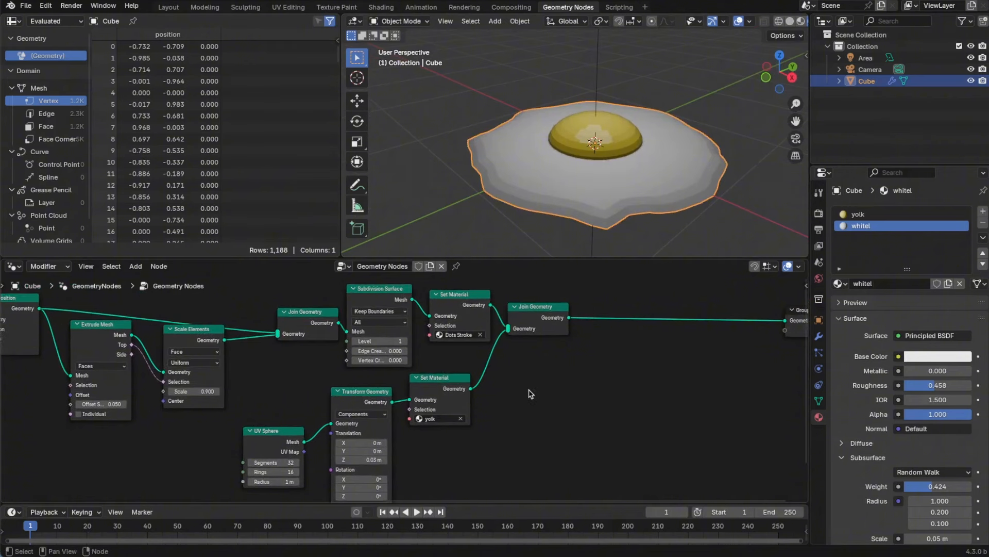
key("shift+a")
mouse_move(543, 395)
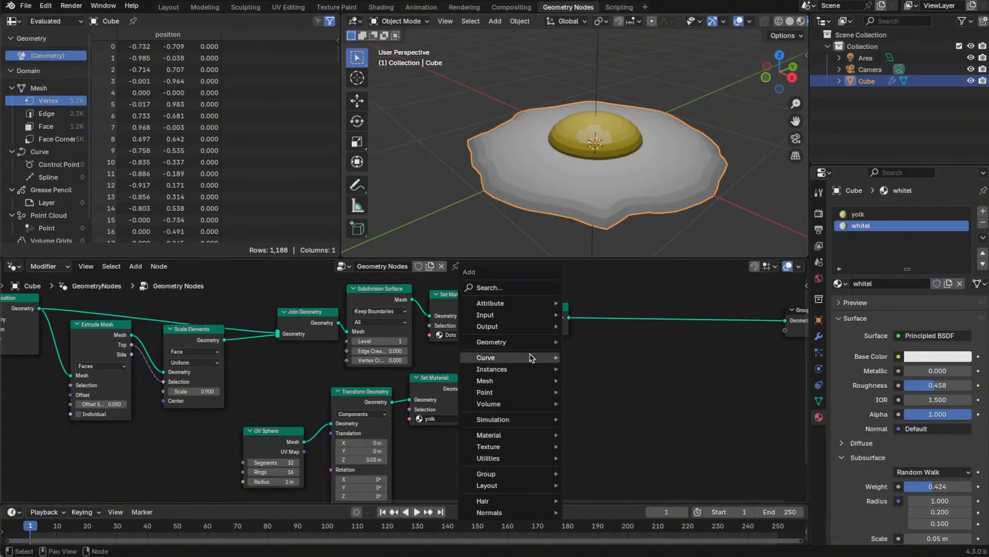
mouse_move(536, 345)
mouse_move(621, 384)
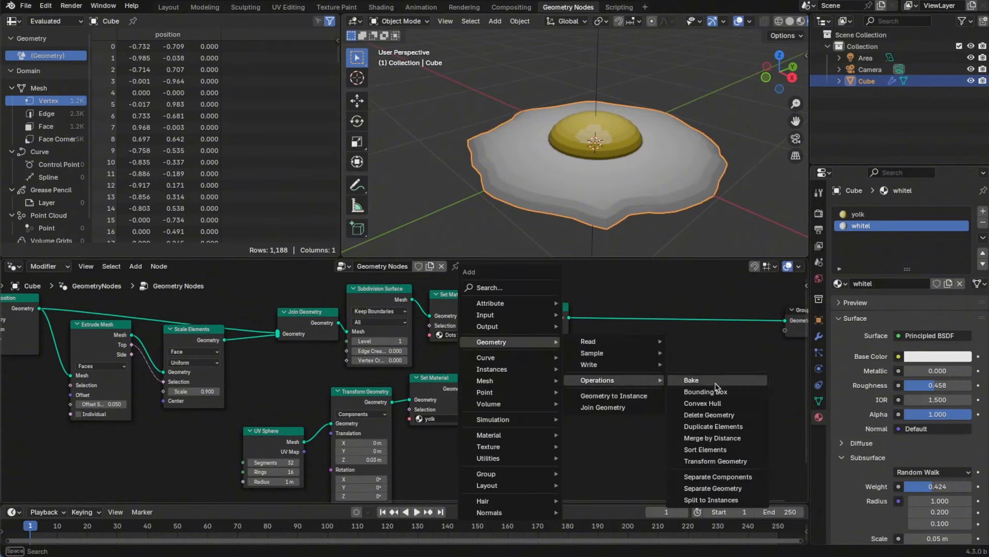
left_click(725, 417)
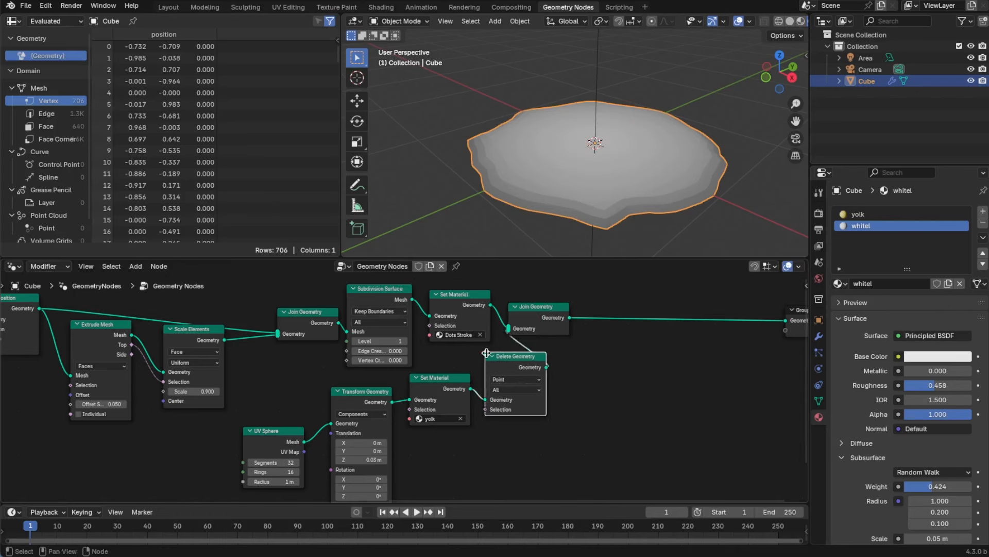
left_click(569, 368)
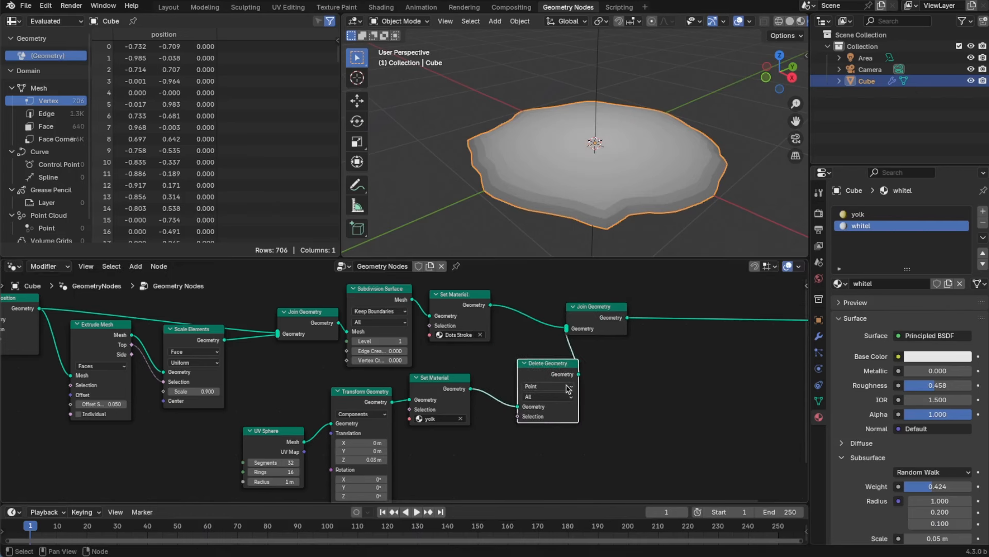
left_click(567, 387)
left_click(570, 389)
left_click(557, 390)
left_click(552, 407)
- Add a Position node below the yolk's Set Material node
key("shift+a")
mouse_move(573, 372)
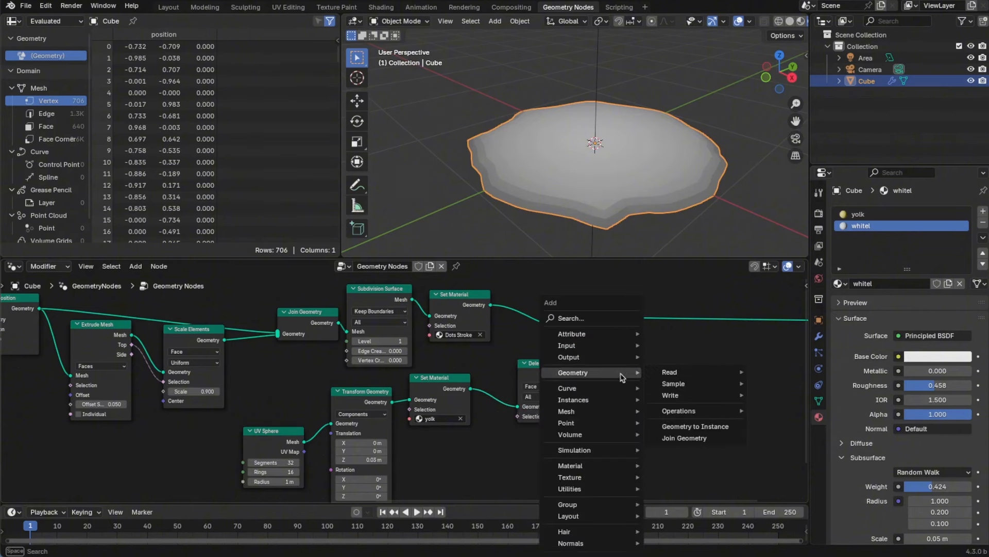
mouse_move(729, 376)
left_click(778, 418)
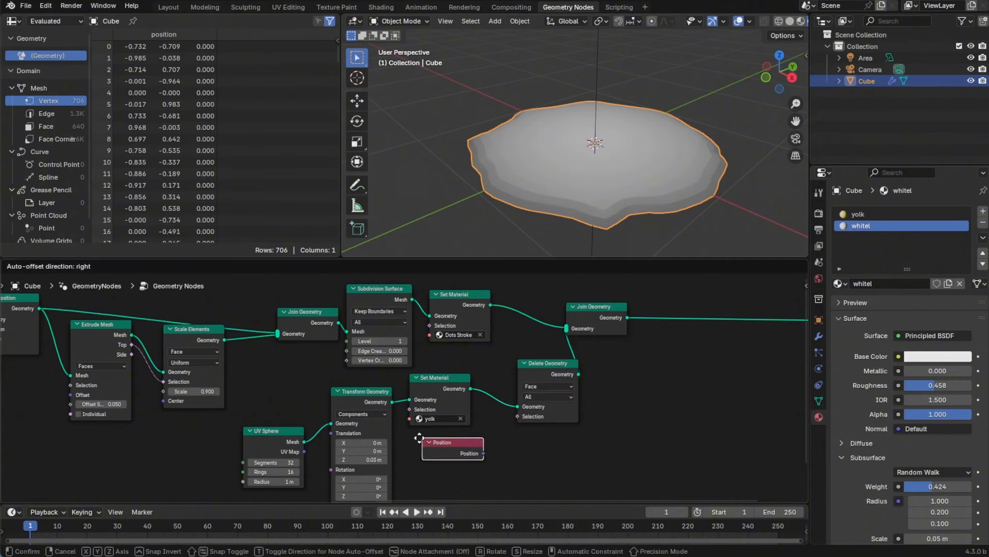
left_click(451, 447)
- Add a Separate XYZ node fed by the Position node and link its Z output to the Delete Geometry node's Selection
key("shift+a")
mouse_move(626, 488)
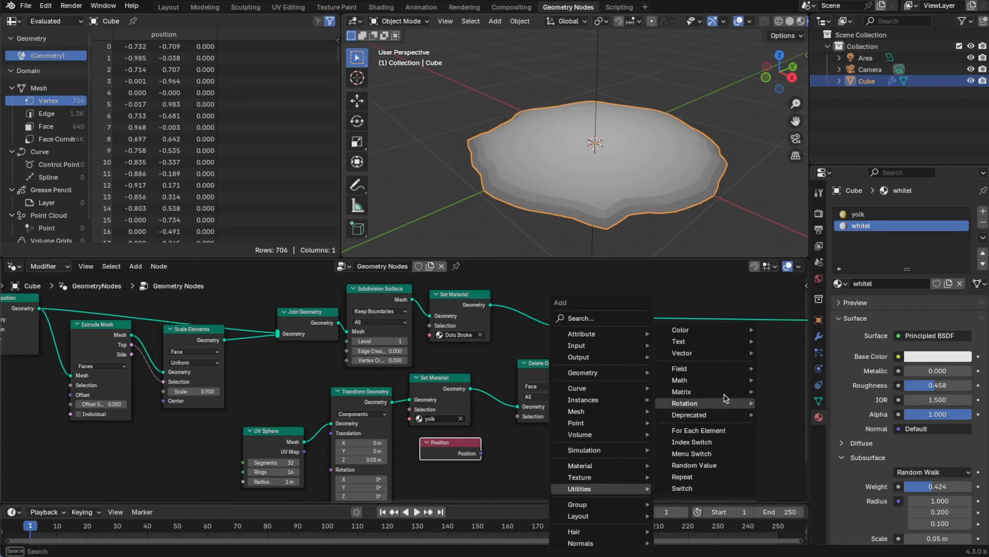
mouse_move(731, 356)
left_click(814, 415)
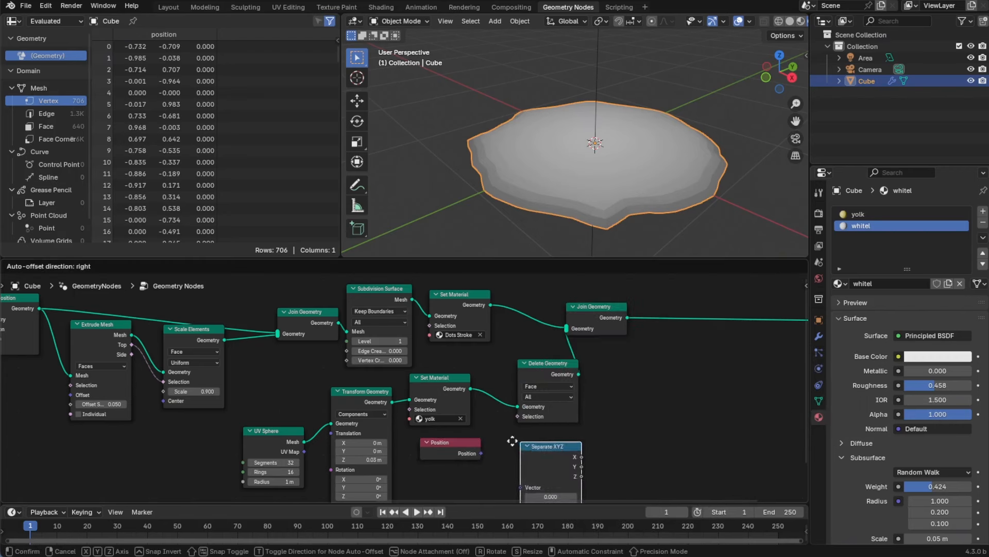
left_click(499, 454)
left_click_drag(480, 454, 515, 481)
left_click_drag(557, 440, 526, 438)
left_click_drag(543, 374, 597, 385)
left_click_drag(544, 466, 574, 419)
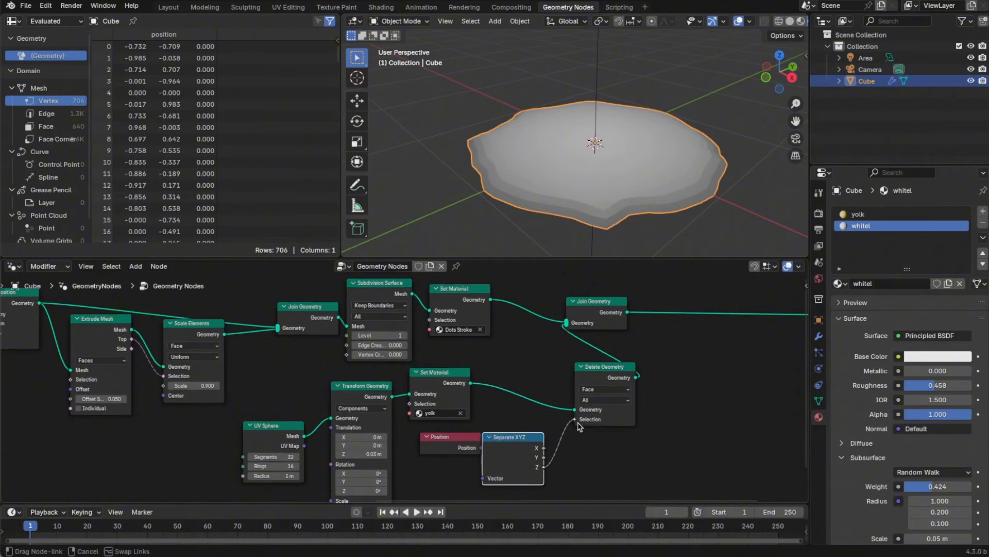
- Space out the Position, Delete Geometry and last Join Geometry nodes to make room ahead of the Selection input
left_click_drag(450, 439, 431, 447)
scroll(632, 457, "down", 1)
middle_click_drag(632, 458, 566, 467)
scroll(566, 467, "up", 1)
left_click_drag(526, 317, 627, 321)
left_click_drag(547, 385, 576, 380)
key("shift+a")
left_click(814, 331)
left_click(515, 438)
left_click_drag(504, 450, 504, 469)
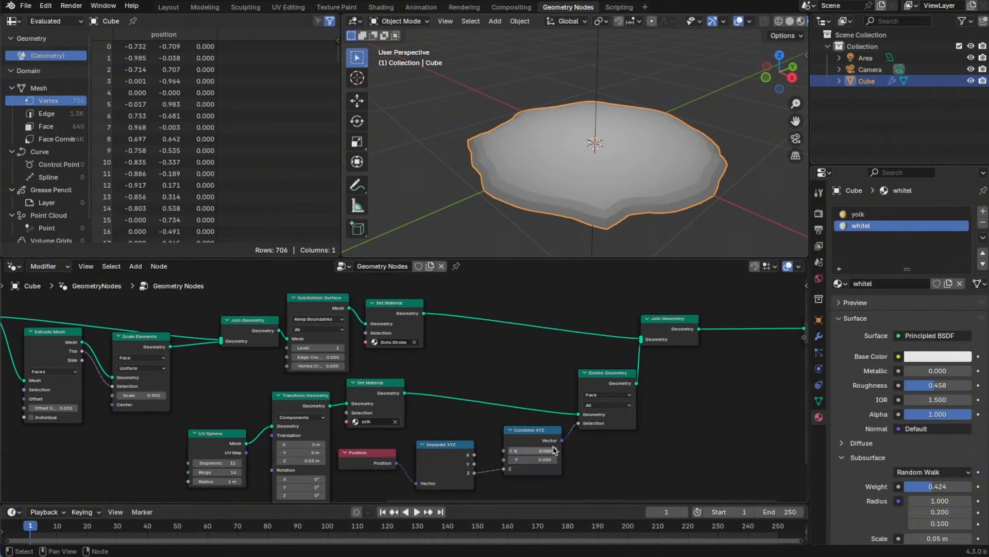
scroll(588, 462, "down", 1)
left_click(547, 436)
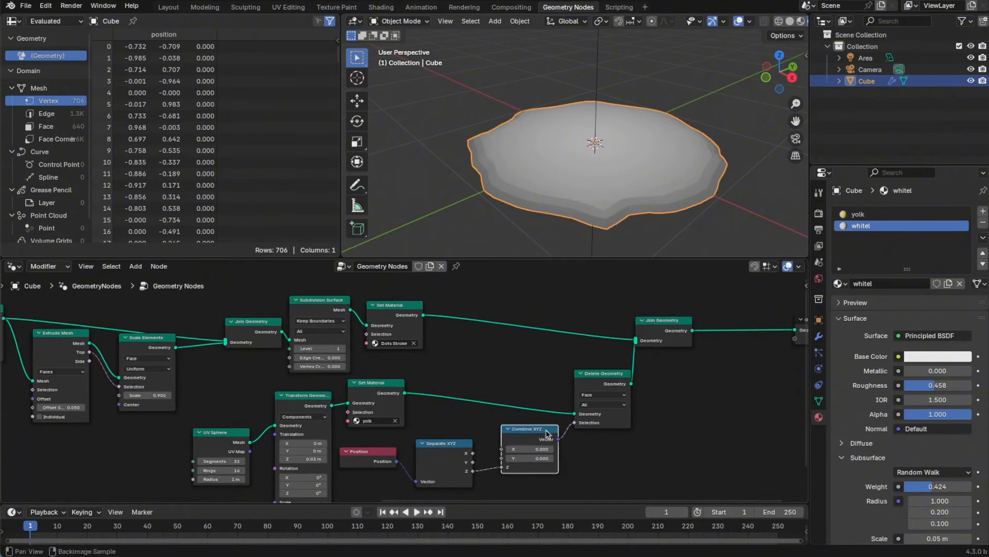
key("ctrl+x")
- Insert a Compare node between the Separate XYZ node's Z output and the Delete Geometry's Selection, trying a B value of 0.4
key("shift+a")
mouse_move(542, 452)
mouse_move(636, 345)
left_click(688, 382)
left_click(514, 432)
left_click_drag(529, 476, 534, 479)
left_click(531, 460)
left_click(706, 221)
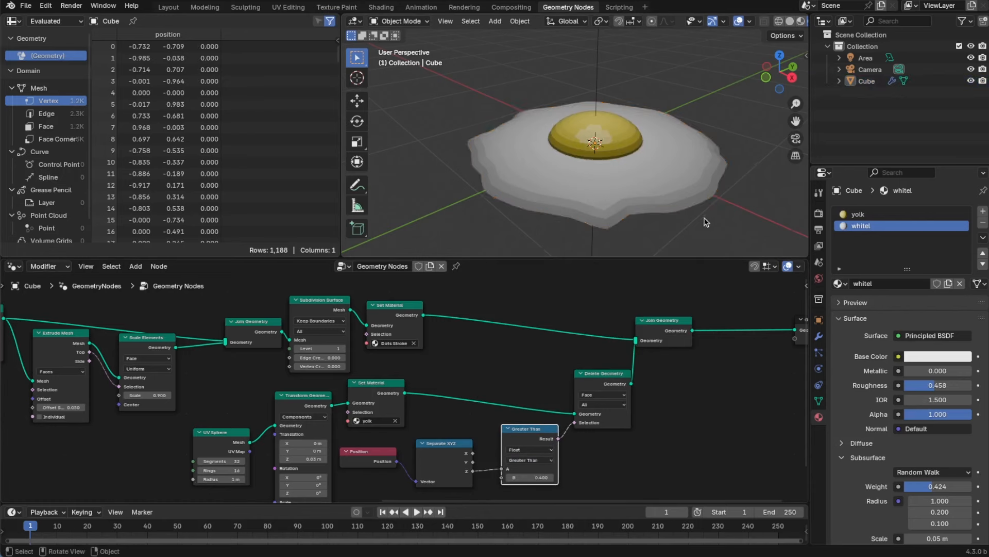
- Switch the Compare node's operation to Less Than and try a B value of 0.1
middle_click_drag(707, 221, 685, 178)
left_click(531, 460)
left_click(539, 479)
left_click_drag(538, 477, 539, 479)
middle_click_drag(604, 225, 613, 282)
middle_click_drag(632, 180, 629, 141)
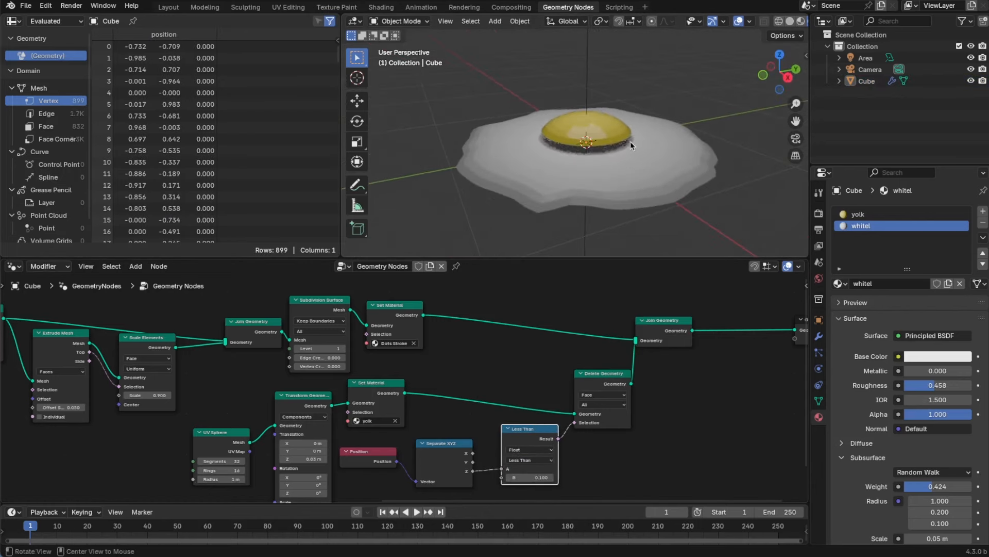
- Try other B values on the Less Than node, ending with 0.01
left_click(552, 478)
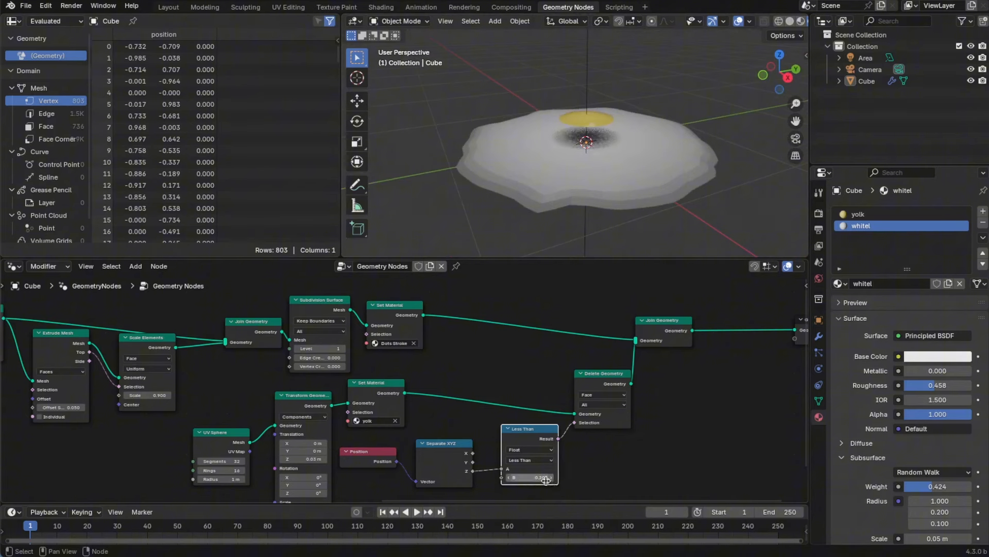
left_click(509, 478)
left_click(509, 479)
left_click_drag(533, 478, 540, 476)
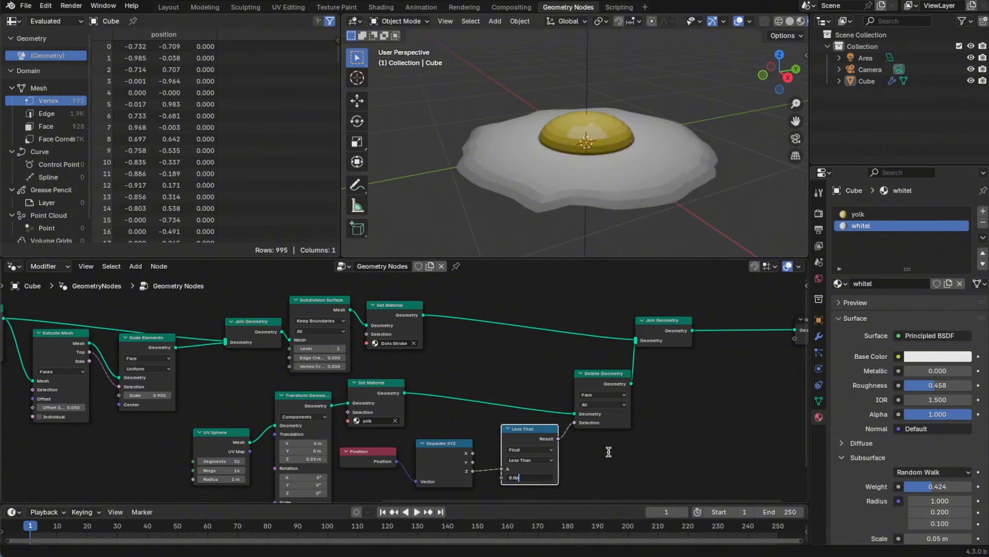
type("0.0p1")
key("Return")
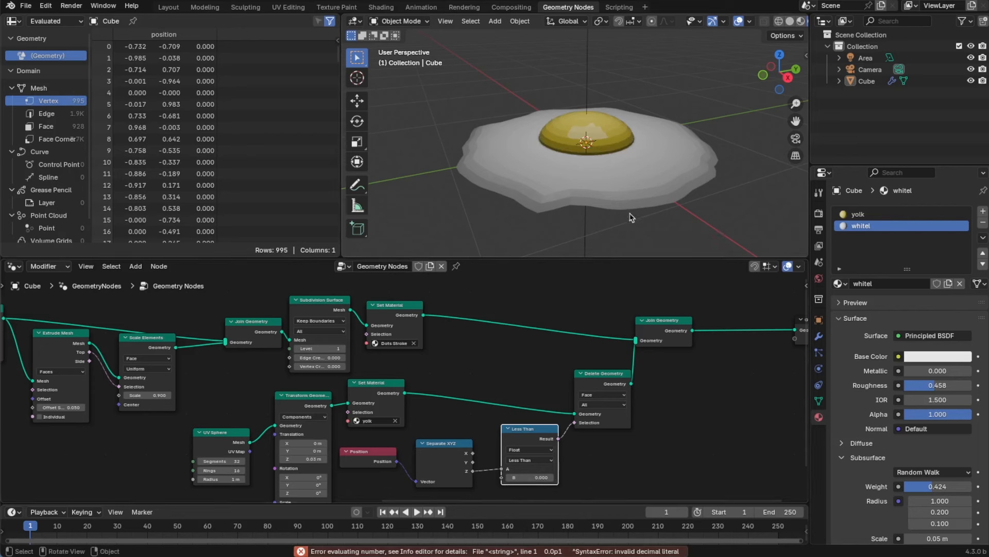
left_click(529, 475)
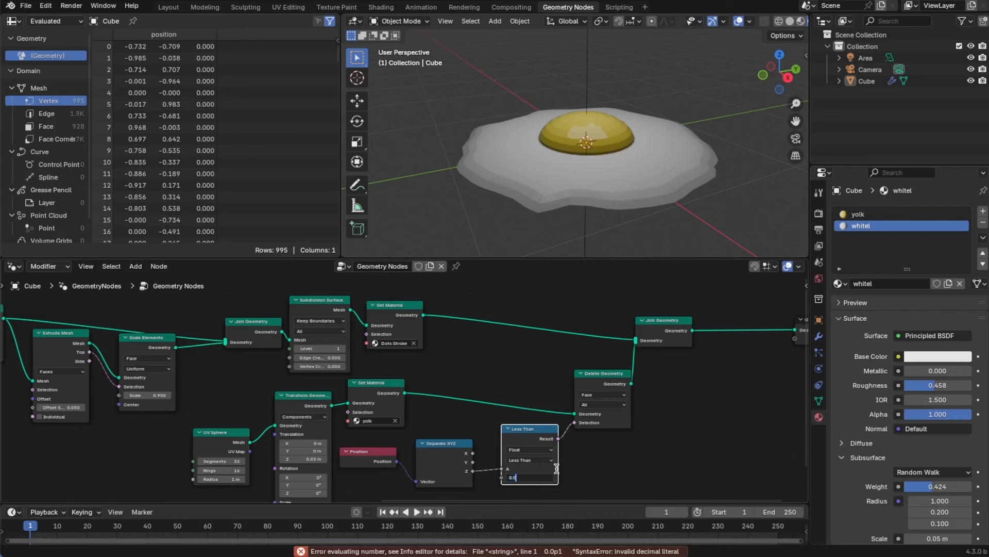
type("0.01")
key("Return")
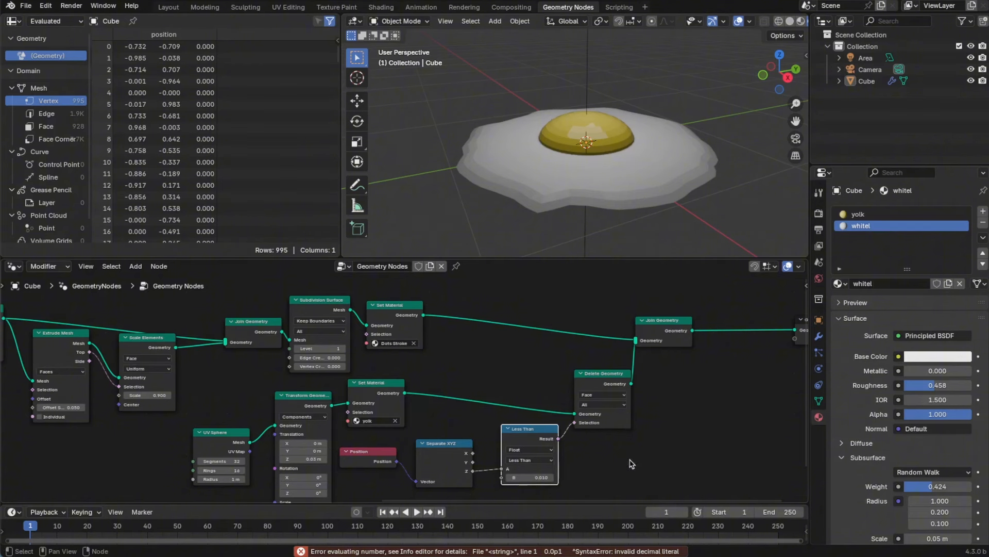
- Try B values of 0.11 and 0.05 on the Less Than node while checking the yolk's underside from the side
middle_click_drag(638, 206, 642, 178)
left_click(552, 477)
left_click(576, 479)
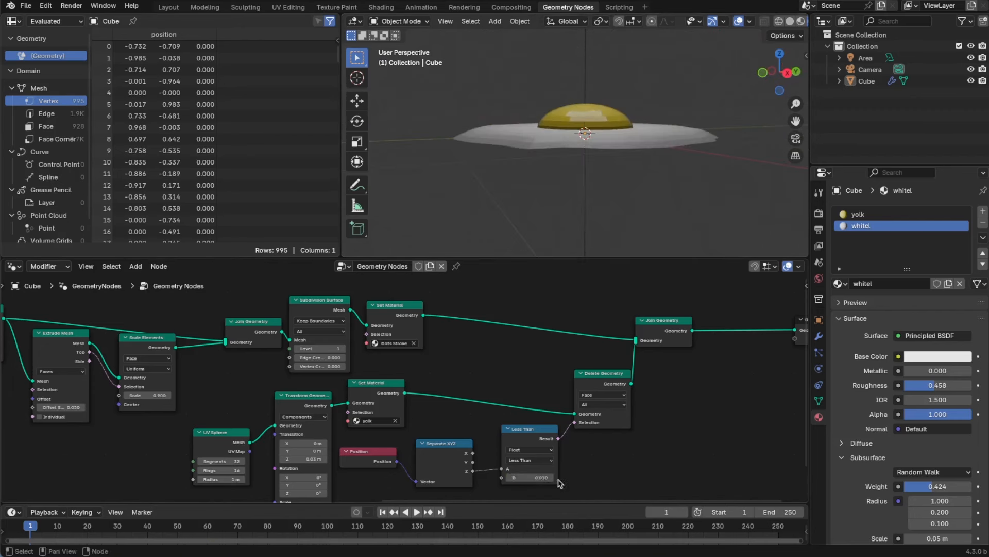
left_click(551, 478)
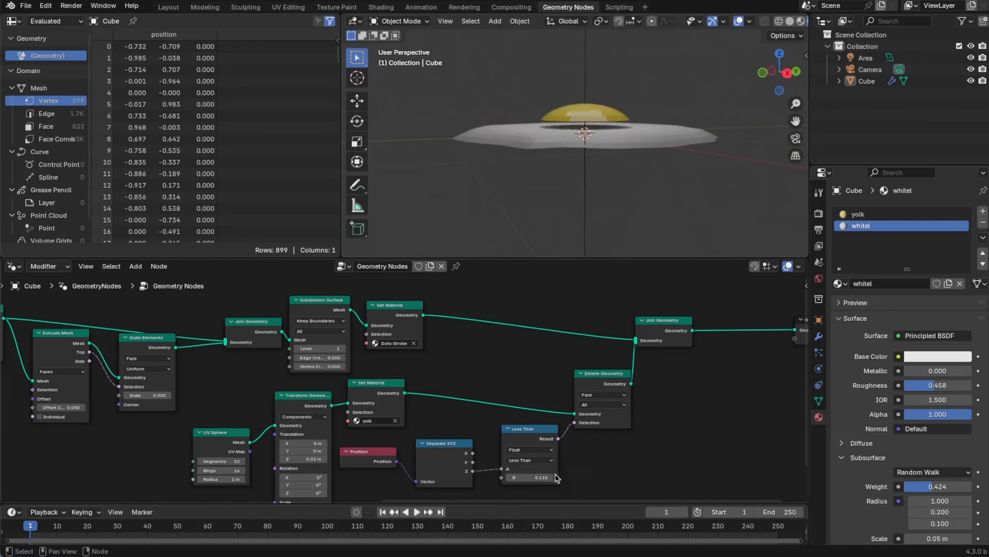
left_click(550, 477)
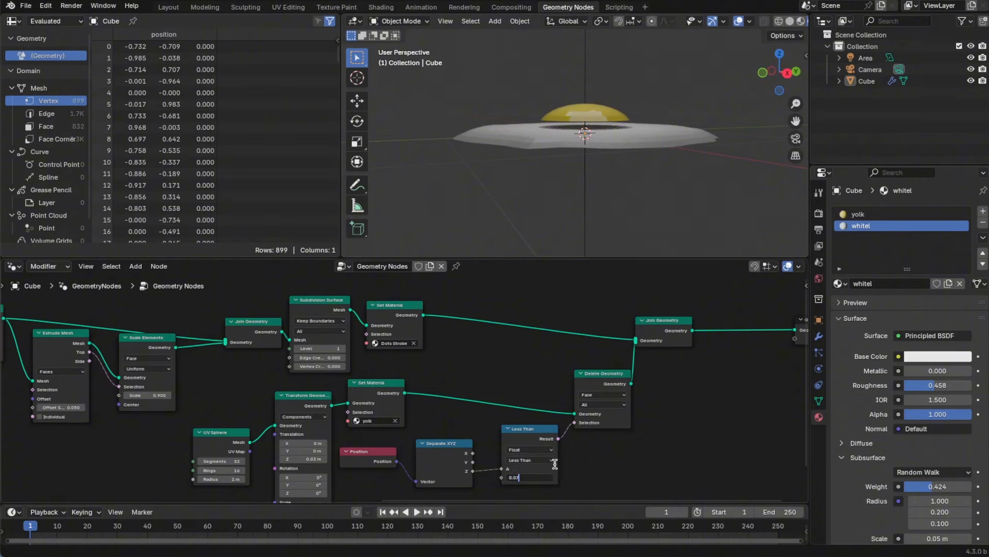
key("Return")
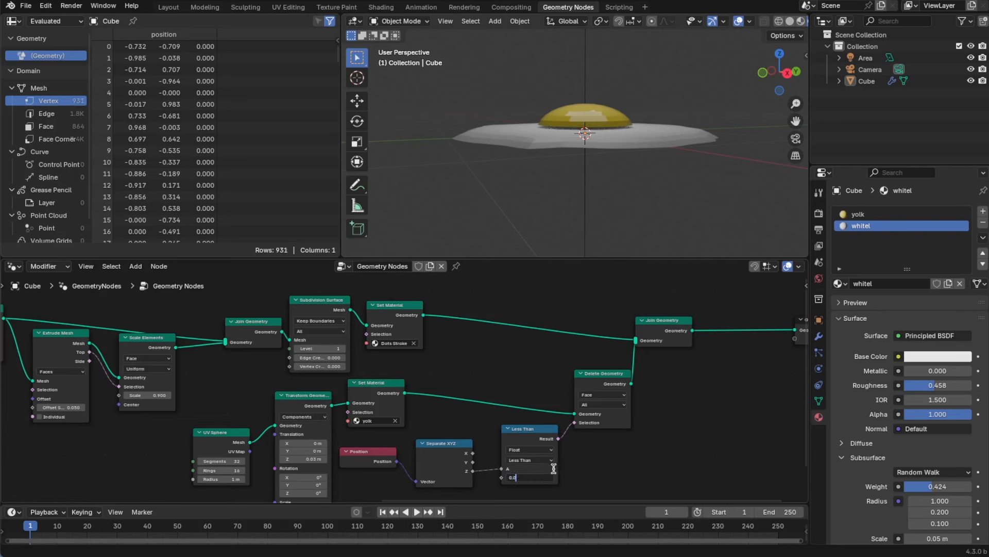
key("Return")
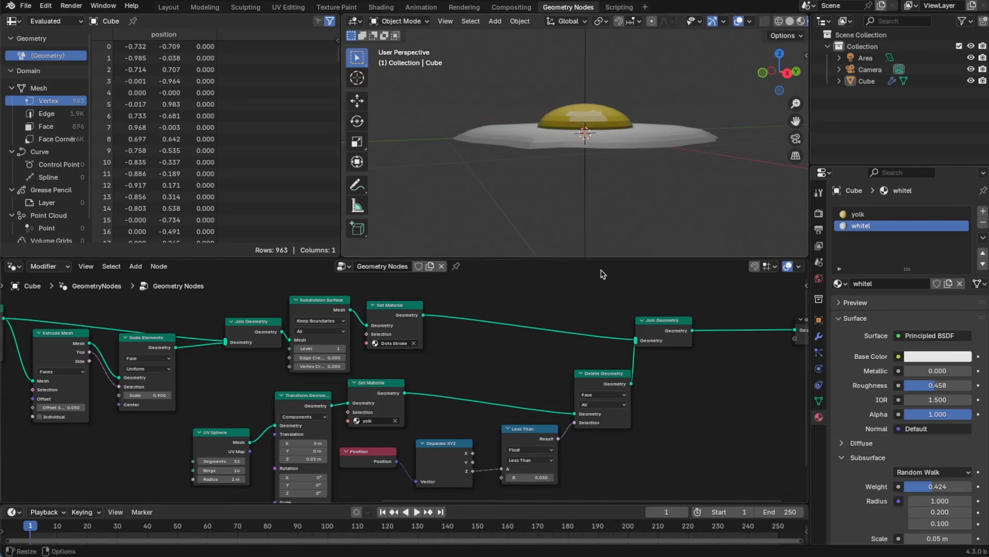
- Set the Less Than node's B value to 0.02 and check the egg from above
double_click(543, 477)
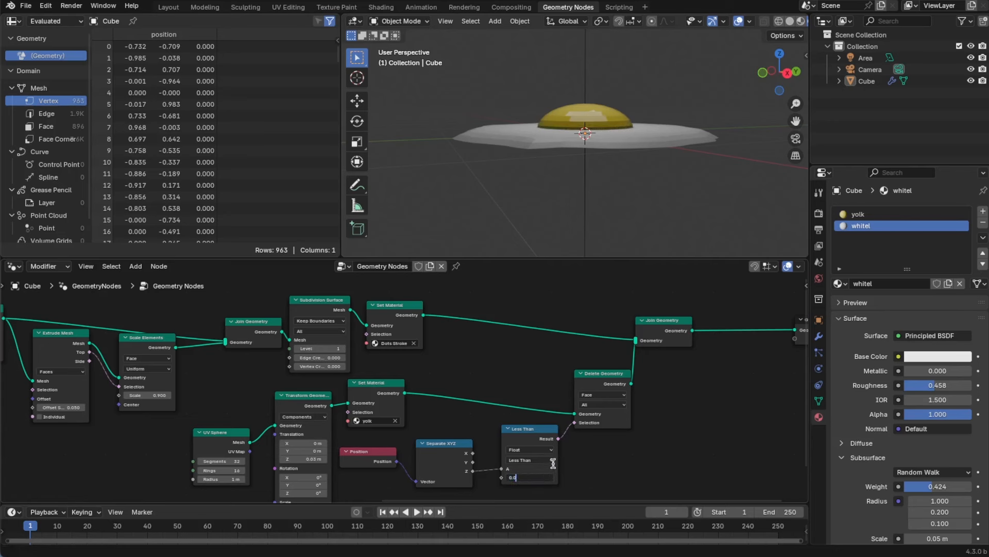
type("0.02")
key("Return")
middle_click_drag(602, 139, 633, 187)
scroll(646, 191, "down", 1)
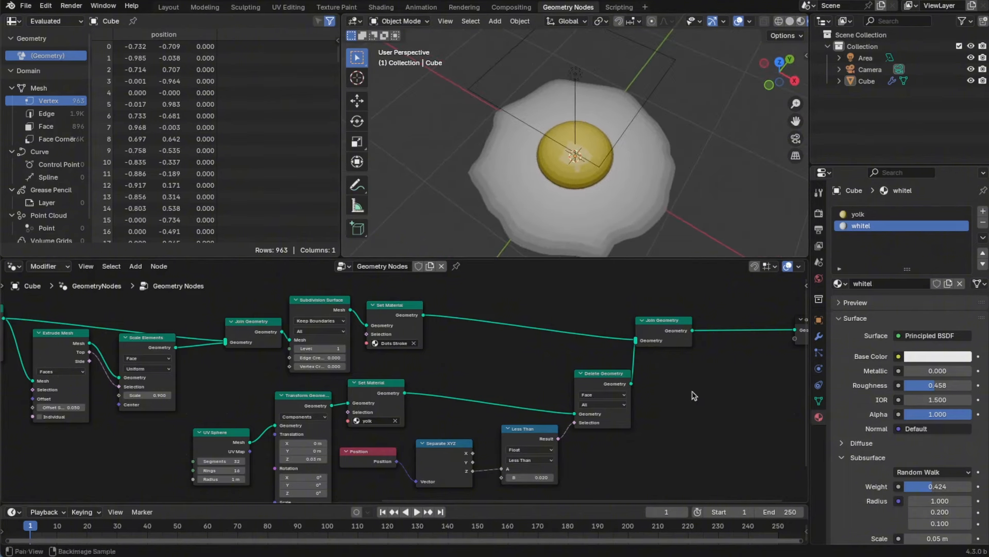
- Insert a Set Shade Smooth node between the last Join Geometry and the Group Output
scroll(690, 398, "down", 3)
middle_click_drag(661, 418, 584, 438)
key("shift+a")
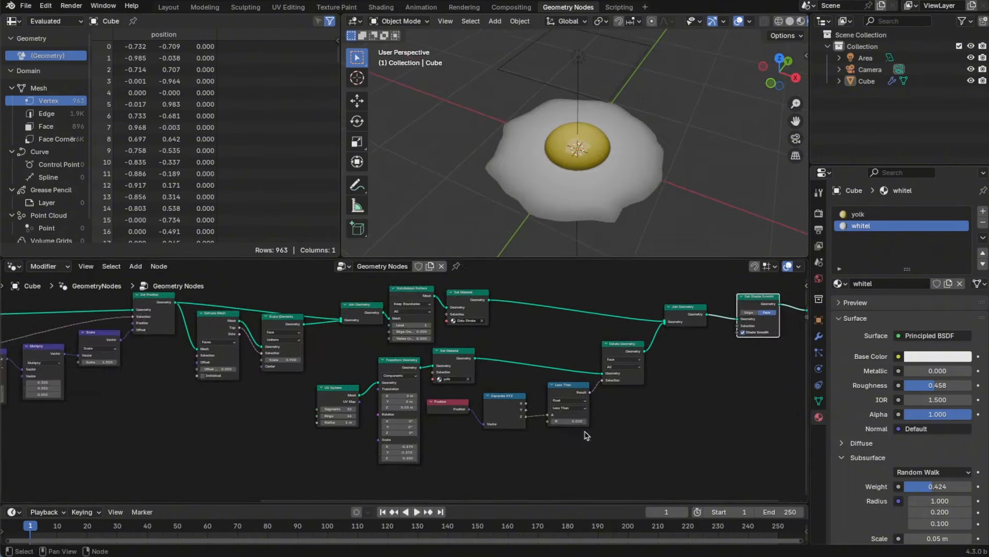
scroll(585, 434, "down", 1)
scroll(613, 206, "up", 1)
middle_click_drag(613, 209, 621, 230)
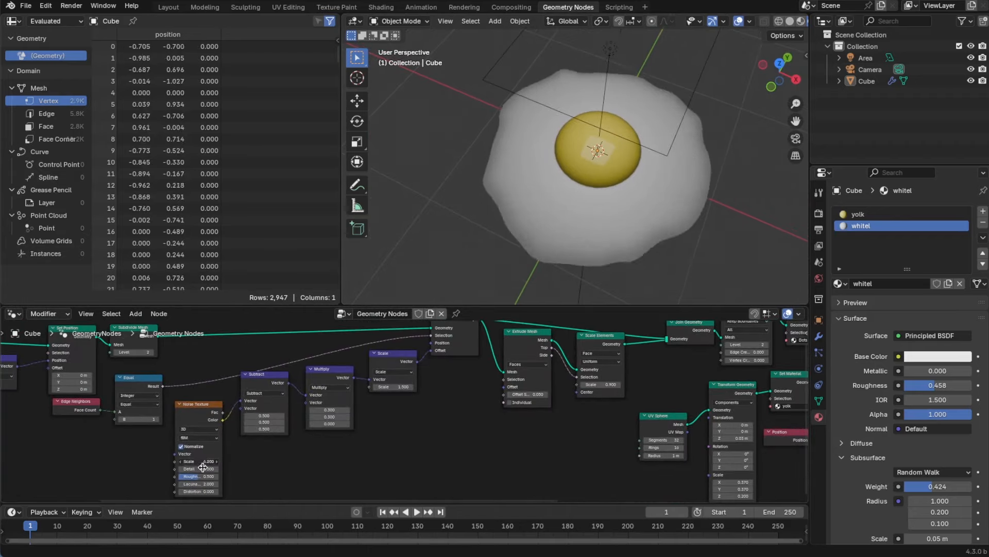
- Rearrange the whole node tree into a compact, evenly spaced layout, moving the early nodes closer to the rest
middle_click_drag(392, 447, 372, 447)
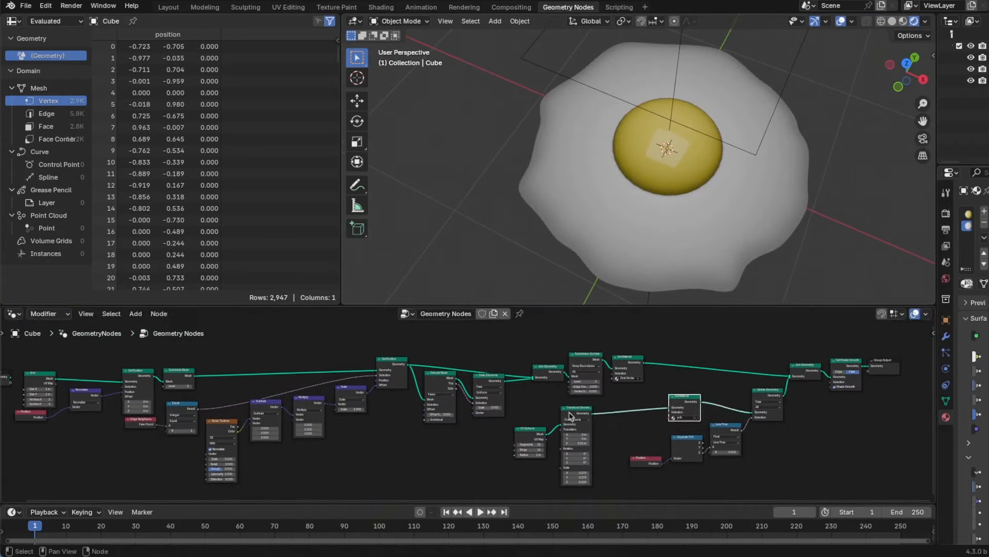
left_click(593, 367)
left_click_drag(500, 382, 556, 384)
left_click_drag(442, 373, 504, 384)
left_click_drag(393, 359, 454, 359)
left_click_drag(353, 387, 413, 392)
left_click_drag(309, 404, 369, 412)
left_click_drag(267, 402, 328, 420)
left_click_drag(222, 421, 290, 434)
left_click_drag(179, 370, 382, 357)
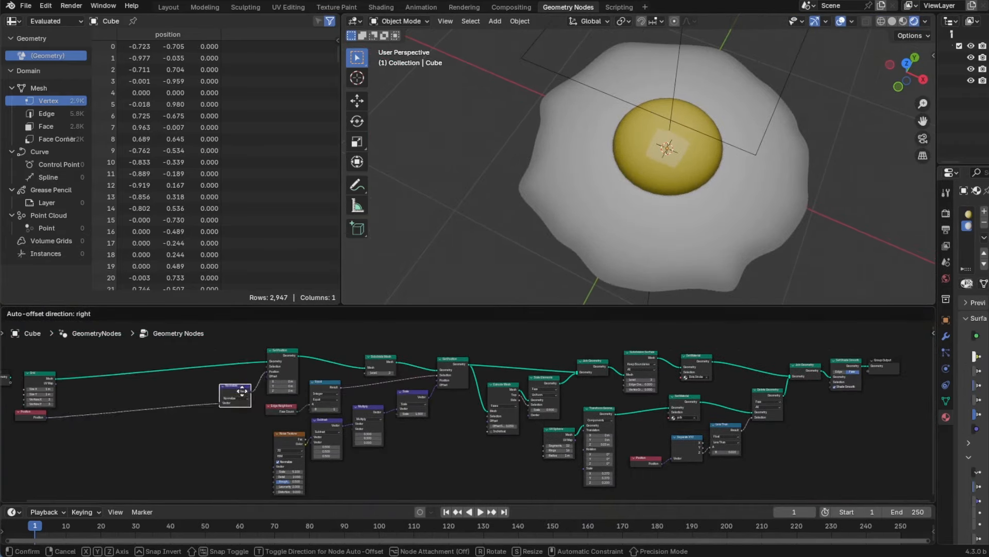
left_click_drag(168, 398, 176, 396)
left_click_drag(4, 375, 214, 383)
scroll(700, 438, "up", 1)
middle_click_drag(783, 436, 740, 442)
scroll(689, 231, "down", 1)
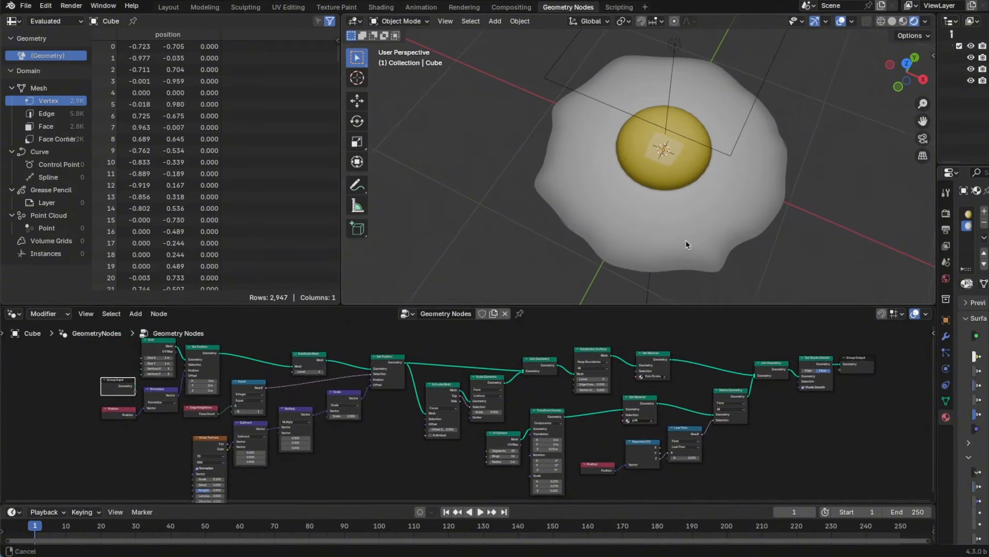
- Disable the viewport's extras, origins and floor overlays, and turn all viewport overlays off to show the egg alone
left_click(852, 22)
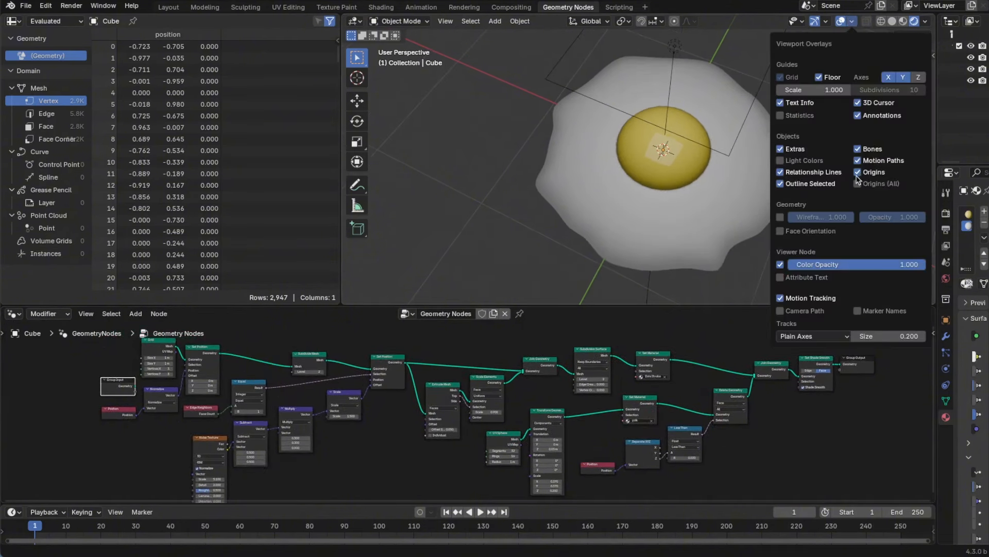
left_click(796, 150)
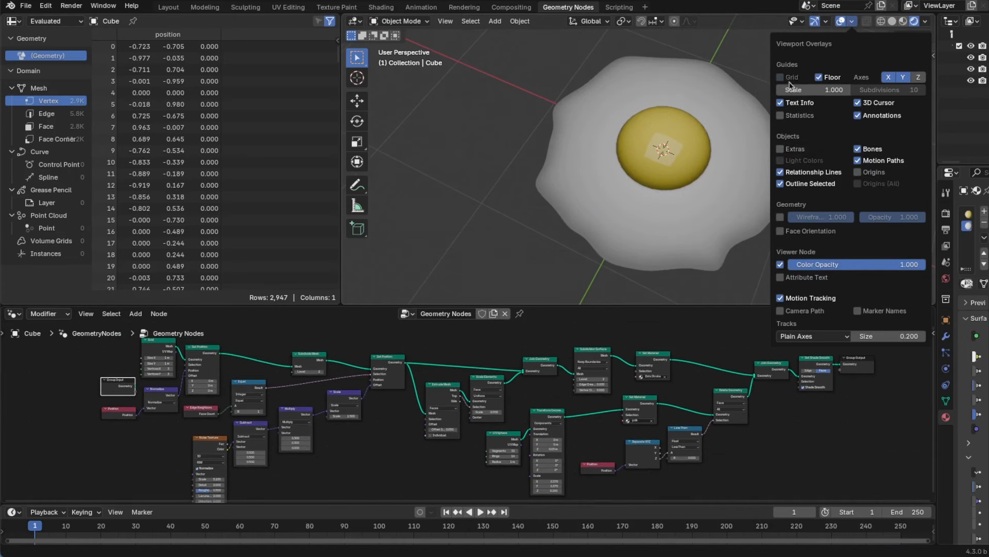
left_click(820, 79)
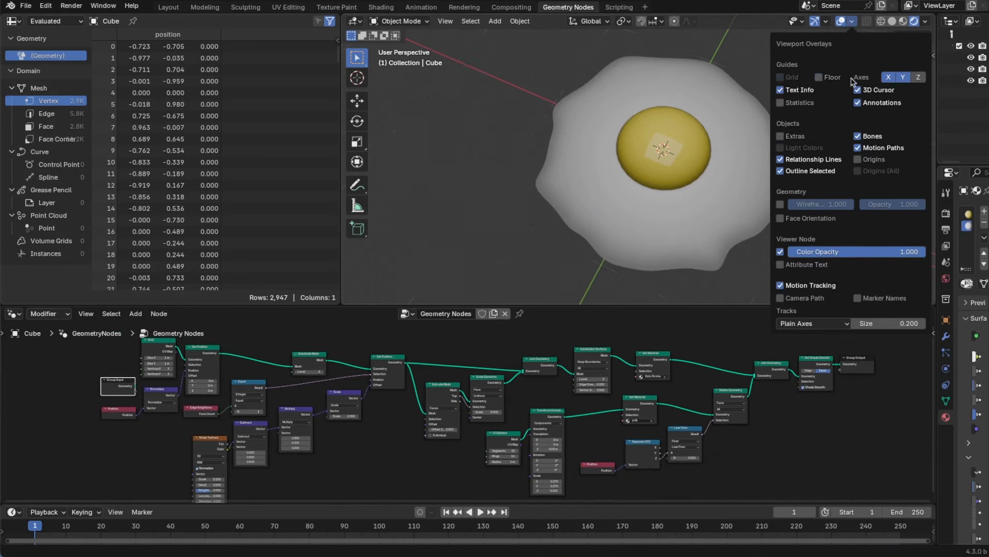
left_click(841, 24)
left_click(841, 23)
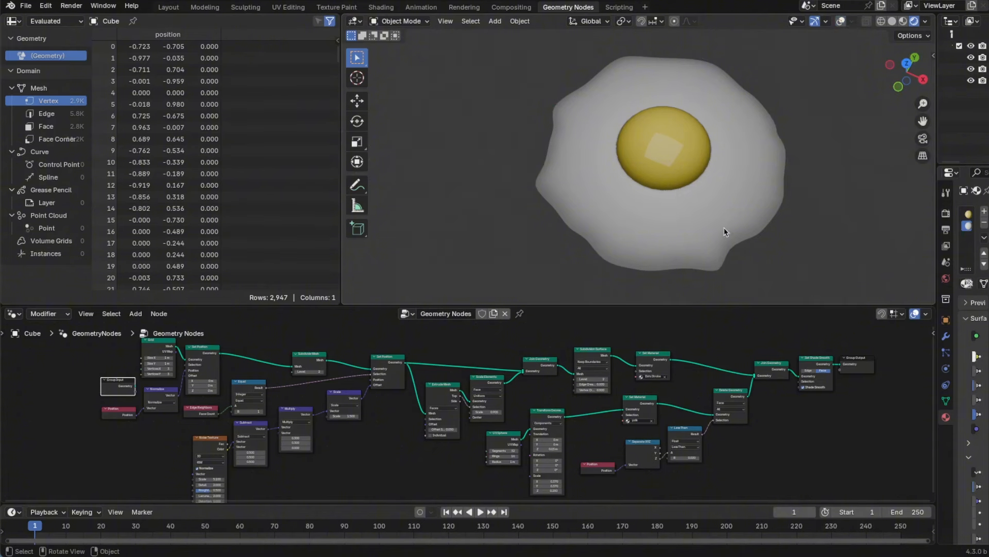
mouse_move(724, 231)
middle_mouse_down()
mouse_move(732, 170)
mouse_move(720, 228)
mouse_move(731, 219)
middle_mouse_up()
middle_click_drag(353, 467, 354, 465, "ctrl")
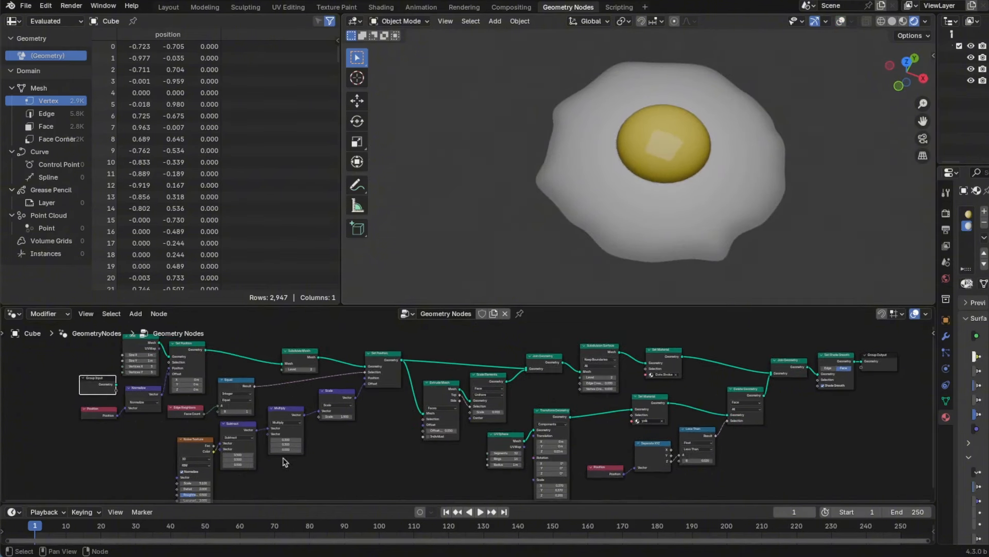